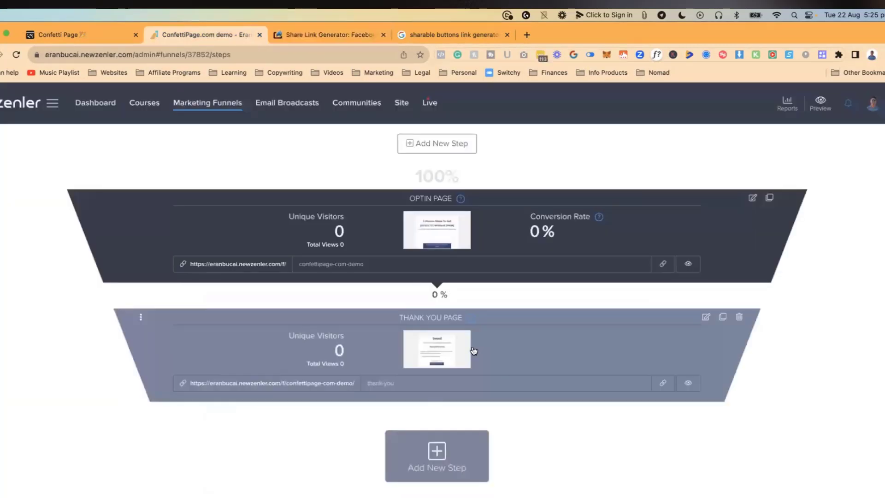
# - Open the funnel's Thank You page in the editor and insert a full-width button below the "Download the cheatsheet below." line
pyautogui.click(470, 346)
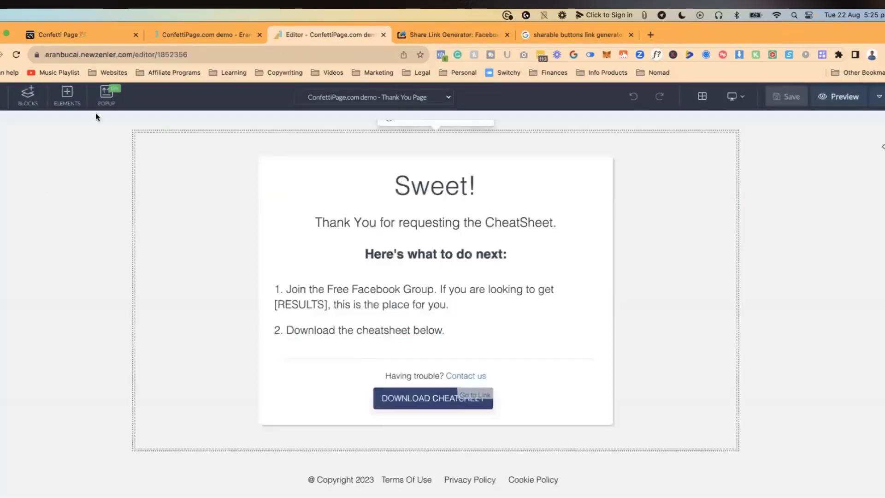
pyautogui.click(27, 98)
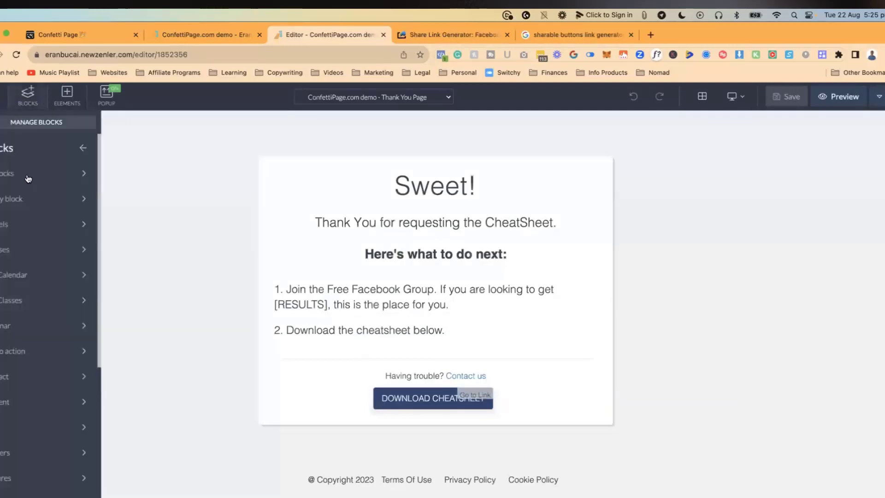
pyautogui.click(434, 356)
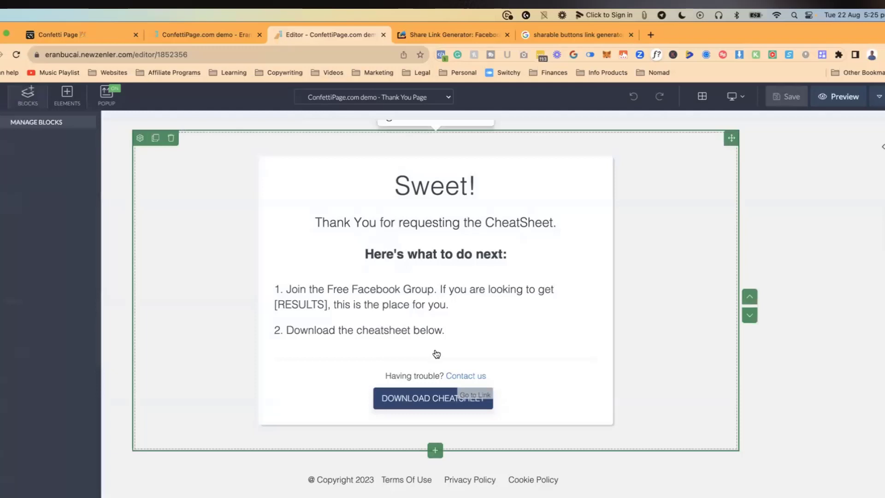
pyautogui.click(435, 336)
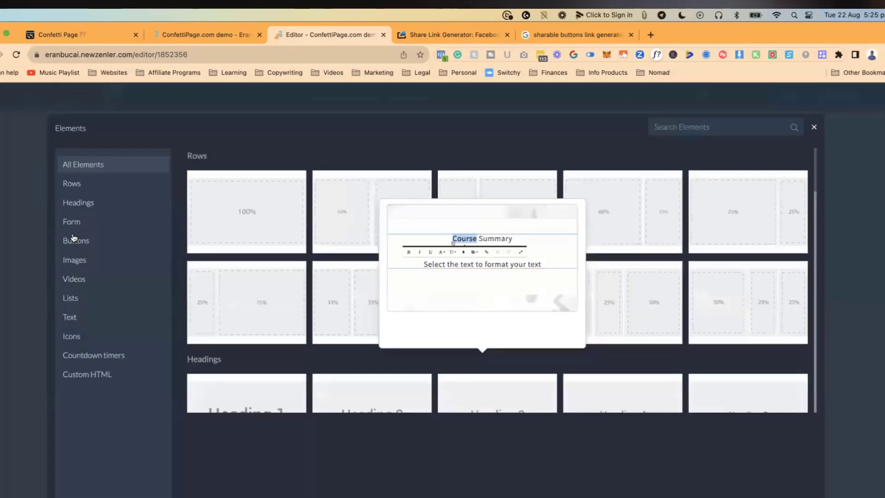
pyautogui.click(75, 240)
pyautogui.click(234, 190)
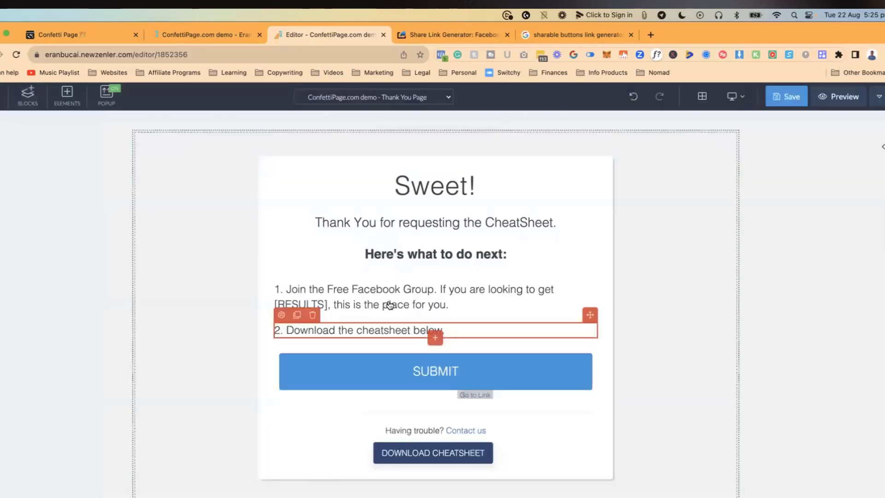
# - Set the new SUBMIT button's action to Go to Link, paste the Facebook share link, and make it open in a new tab
pyautogui.click(286, 346)
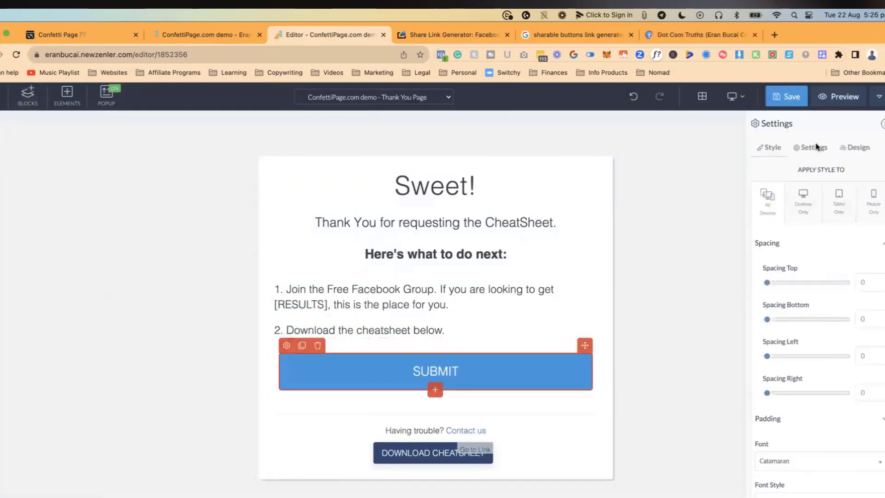
pyautogui.click(814, 149)
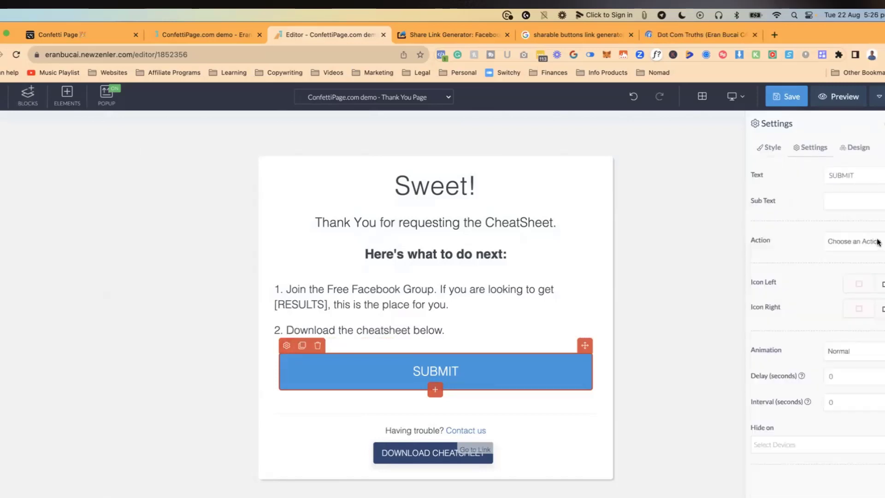
pyautogui.click(877, 241)
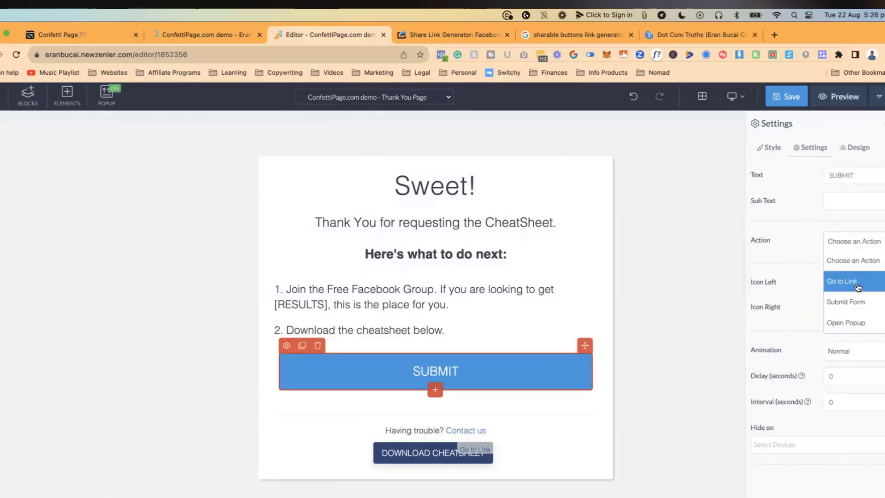
pyautogui.click(847, 283)
pyautogui.click(842, 276)
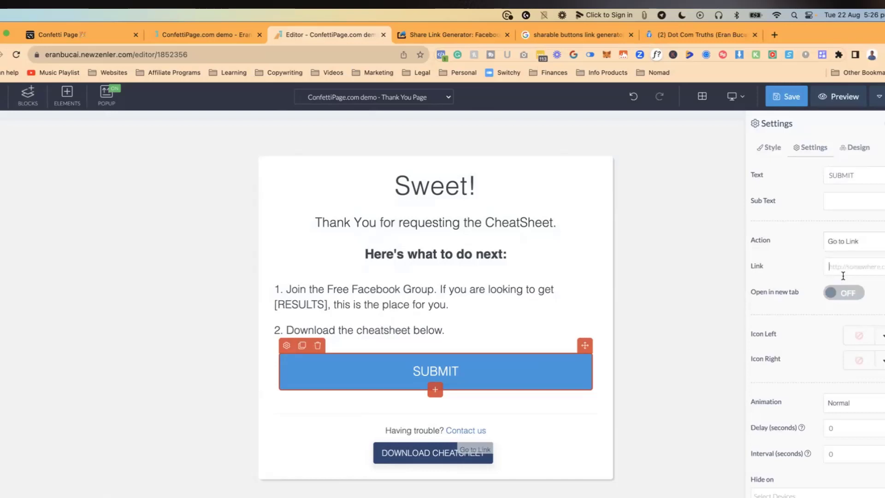
pyautogui.press('super+v')
pyautogui.click(839, 293)
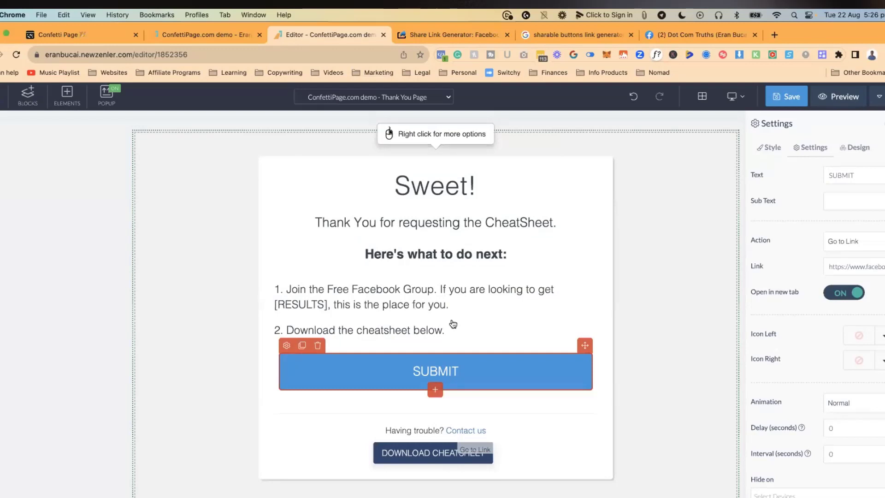
# - Change the new button's text to "SHARE ON FACEBOOK"
pyautogui.doubleClick(848, 175)
pyautogui.write('SHARE')
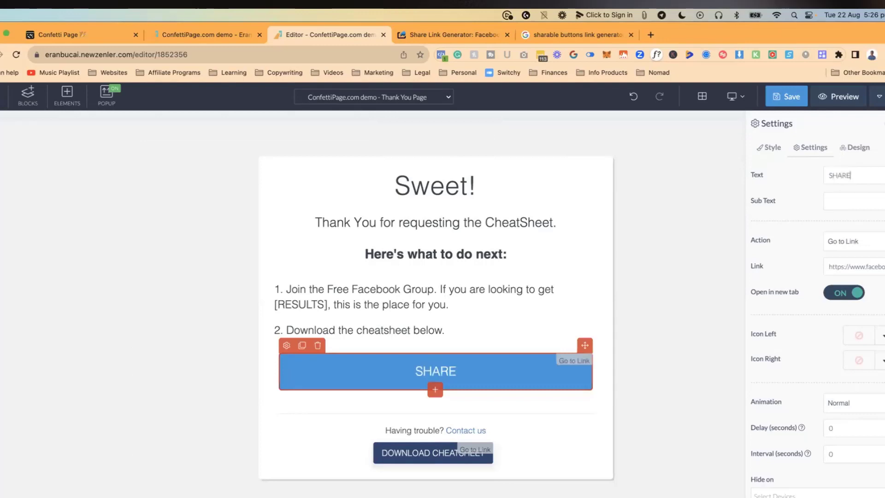
pyautogui.press('super+a')
pyautogui.write('SHARE')
pyautogui.press('super+a')
pyautogui.write('SHARE')
pyautogui.press('BackSpace')
pyautogui.press('BackSpace')
pyautogui.press('BackSpace')
pyautogui.press('BackSpace')
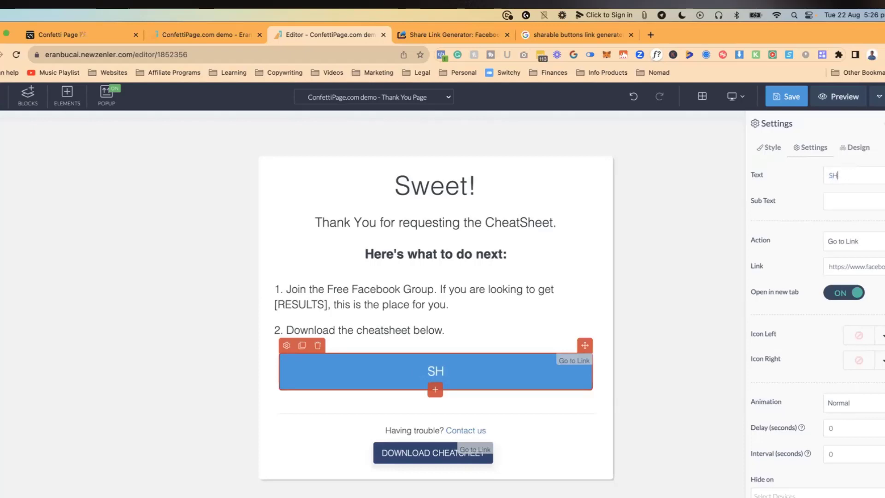
pyautogui.write('HARE')
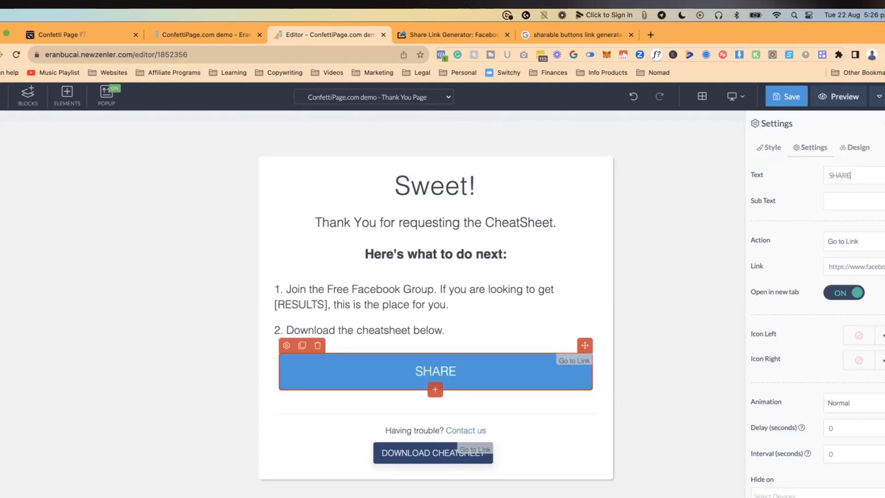
pyautogui.write(' ON FACEBOOK')
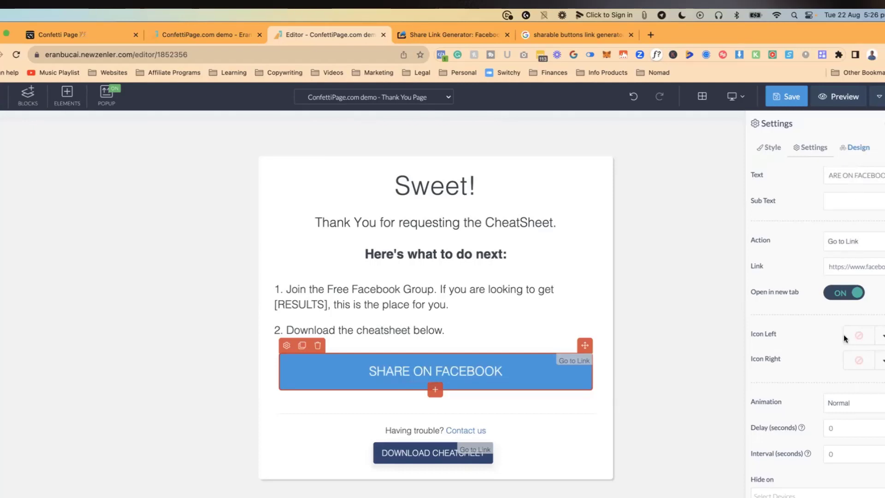
# - Add a Facebook icon before and an external-link icon after the share button's text, and duplicate the finished button
pyautogui.click(880, 339)
pyautogui.write('facebok')
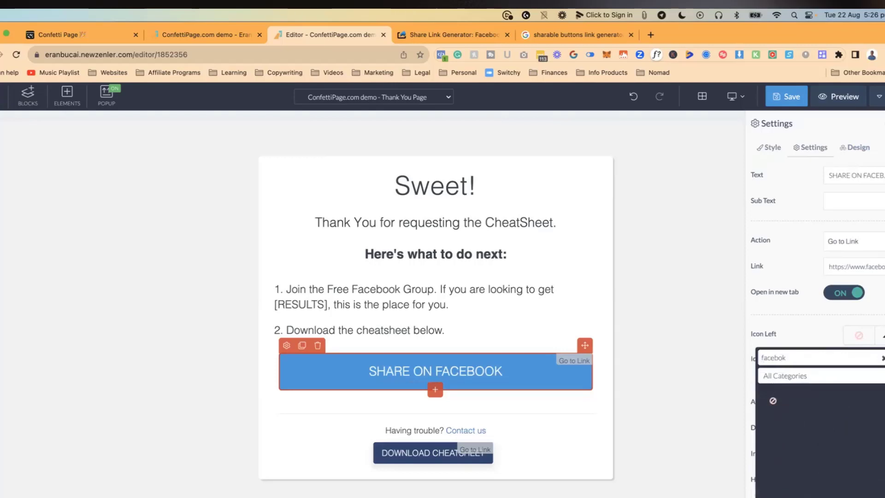
pyautogui.press('BackSpace')
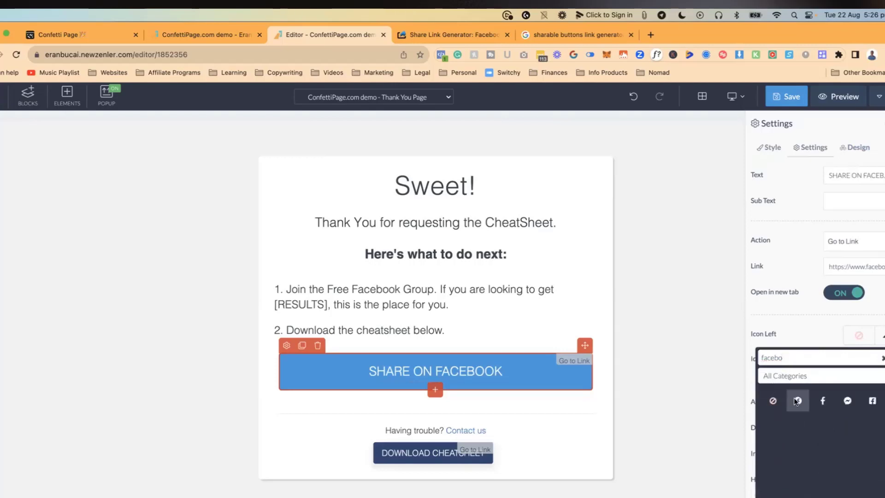
pyautogui.press('Return')
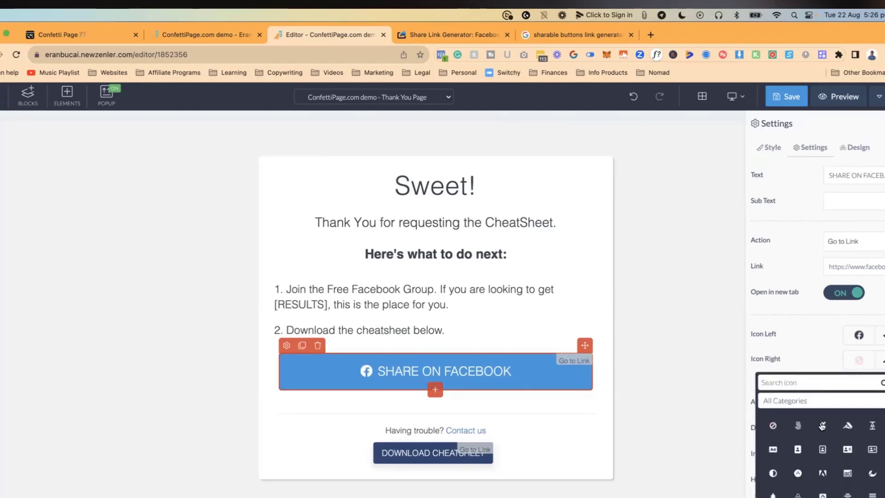
pyautogui.write('link')
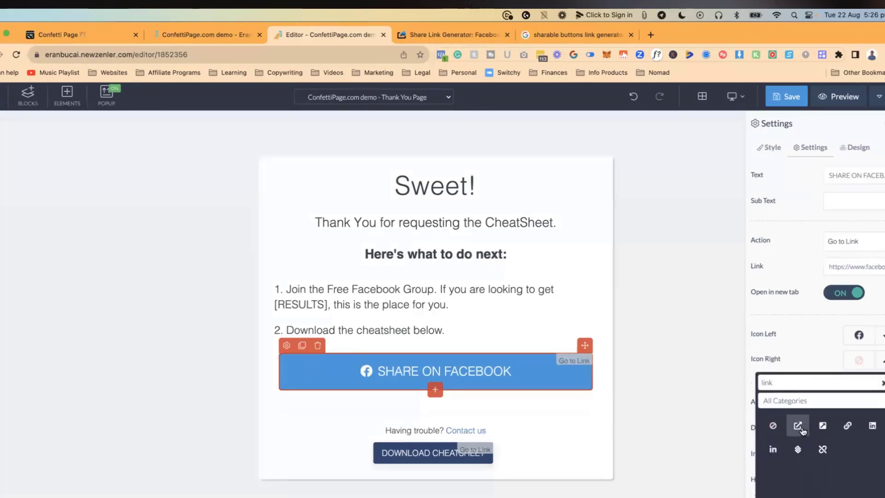
pyautogui.click(797, 426)
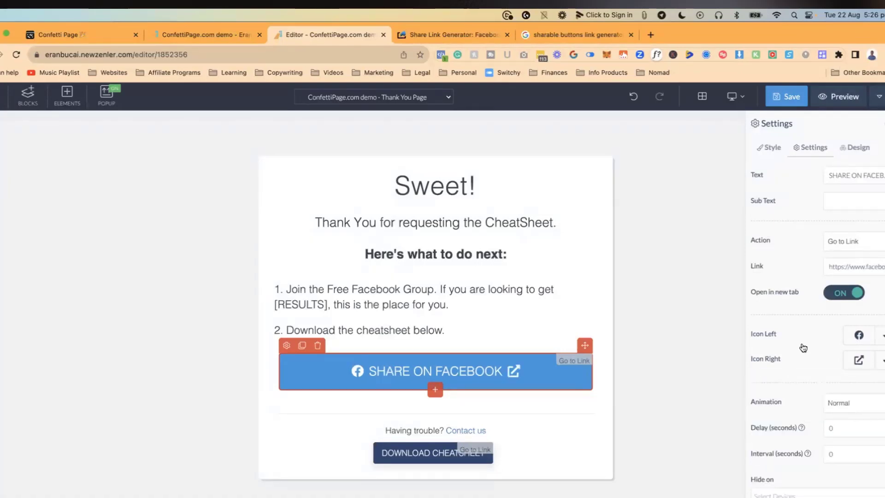
pyautogui.click(302, 345)
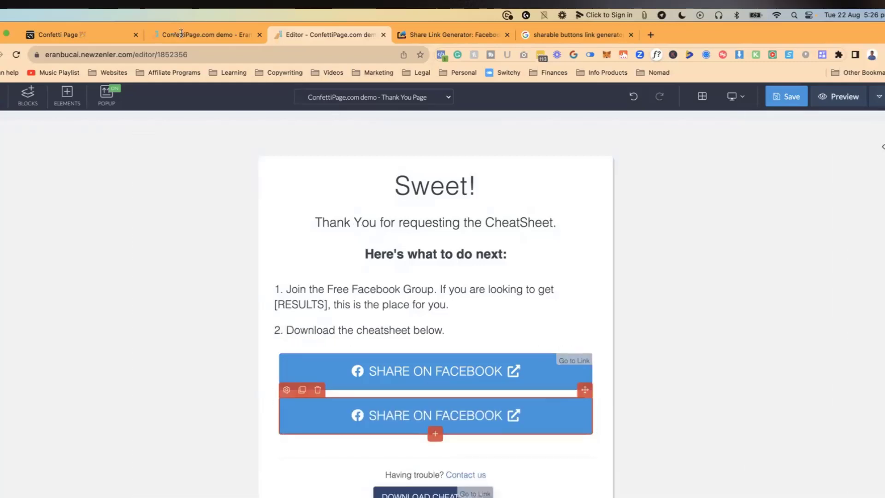
# - Copy the opt-in page's URL from the funnel steps and create a Twitter share link from it in Share Link Generator
pyautogui.hotkey('ctrl', 'shift', 'Tab')
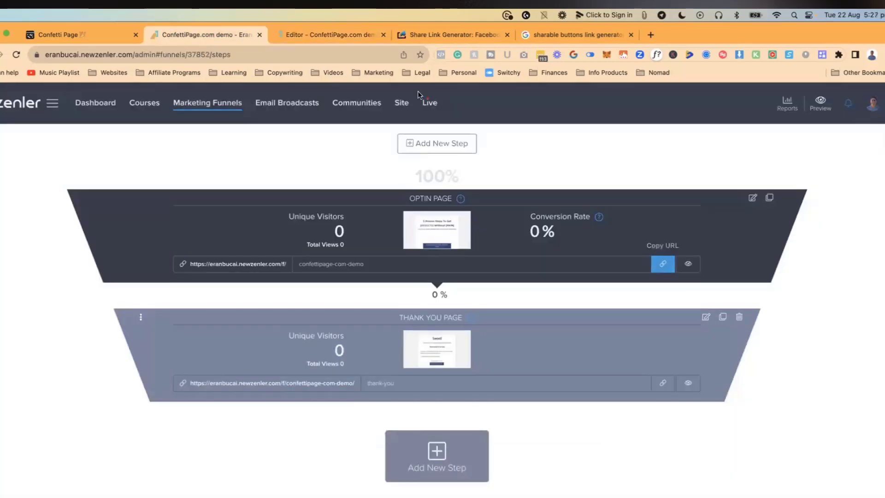
pyautogui.click(426, 41)
pyautogui.scroll(-10, 417, 92)
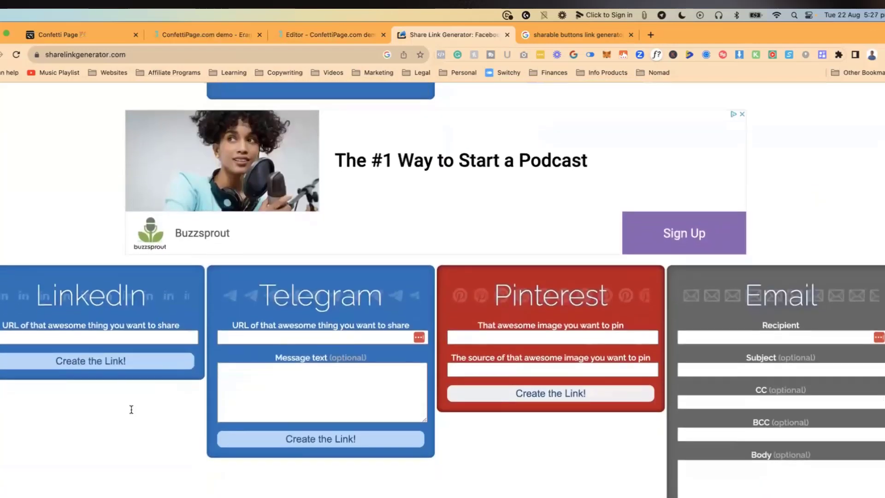
pyautogui.scroll(2, 131, 409)
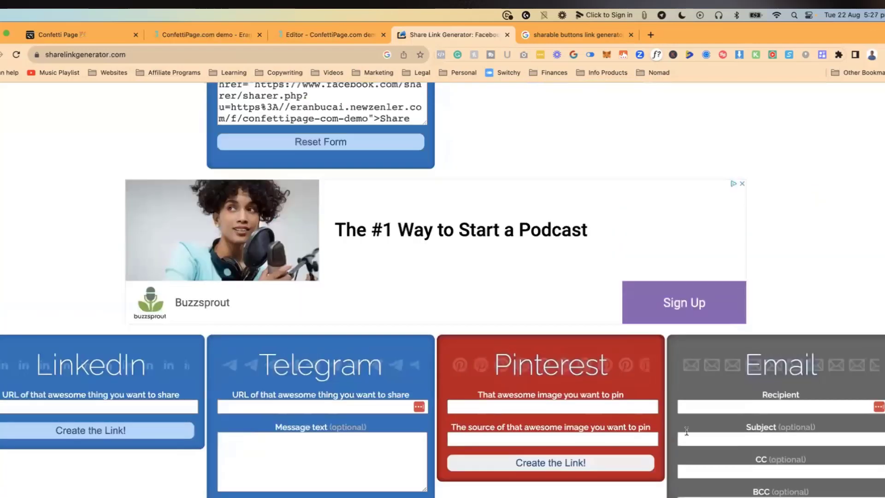
pyautogui.scroll(10, 531, 400)
pyautogui.click(538, 411)
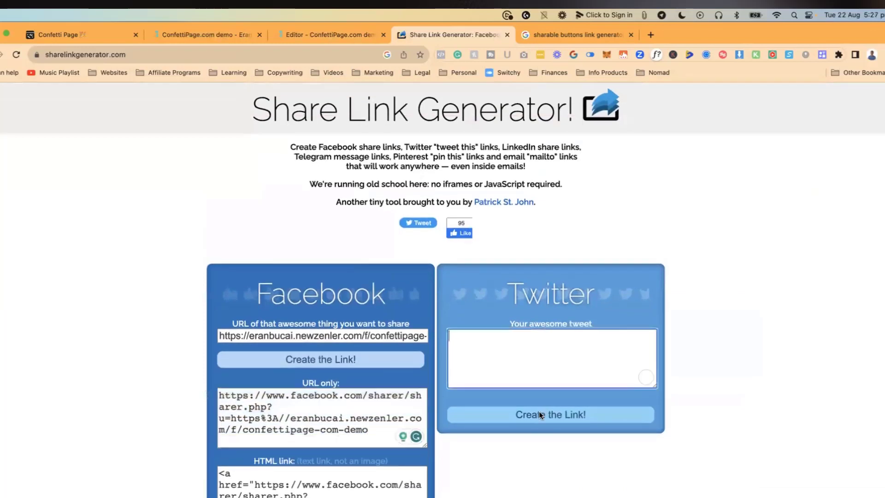
pyautogui.write('https://eranbucai.newzenler.com/f/confettipage-com-demo')
pyautogui.click(540, 414)
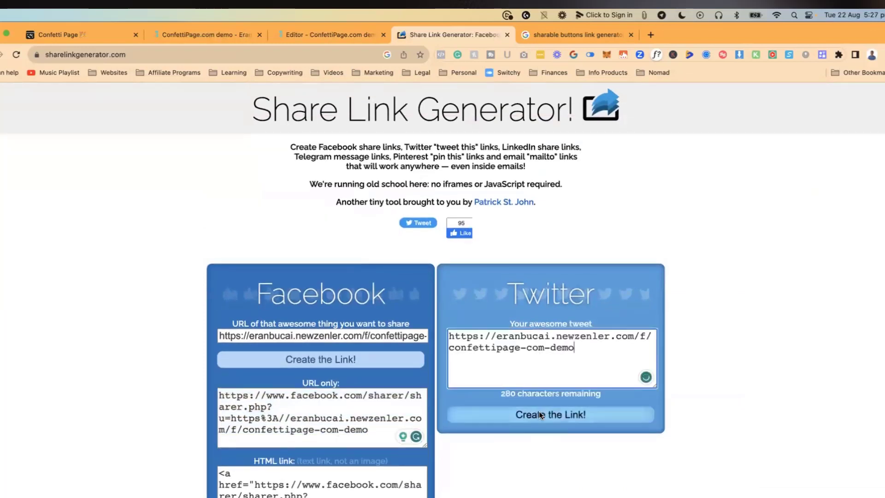
# - Add "Just downloaded this awesome checklist!" above the URL in the tweet, separated by a blank line, and regenerate the Twitter link
pyautogui.click(587, 348)
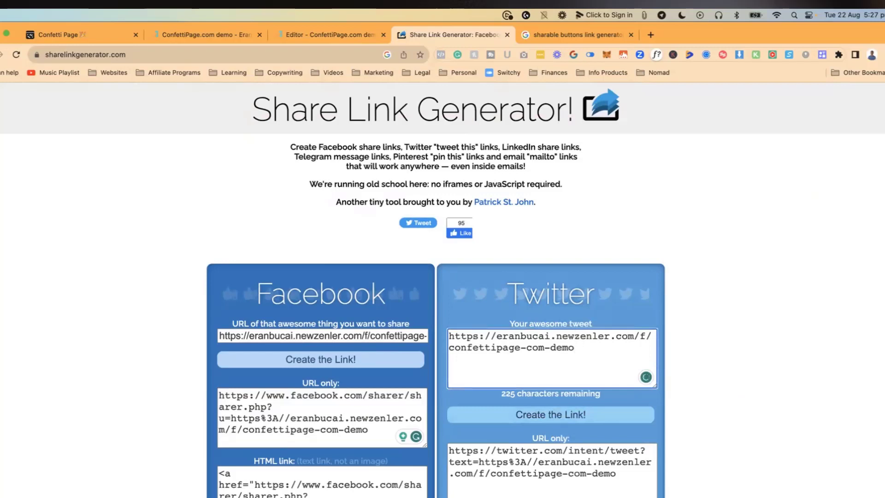
pyautogui.press('Return')
pyautogui.press('Return')
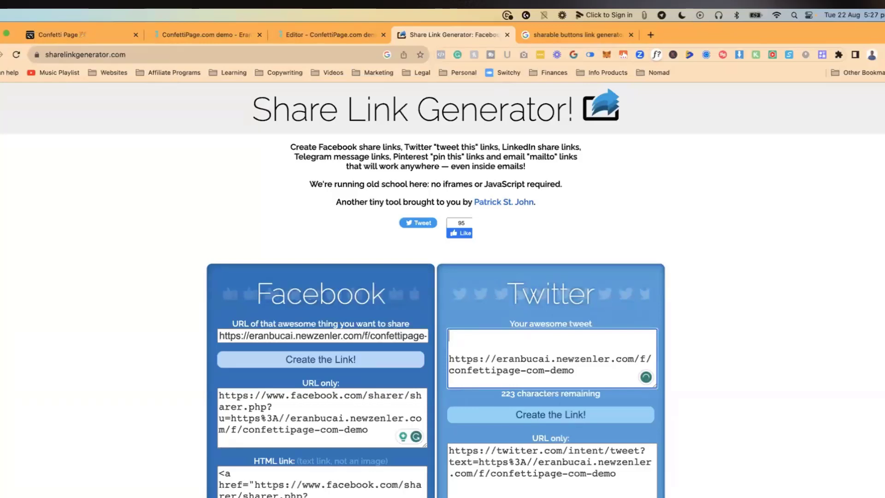
pyautogui.write('Just downloaded t')
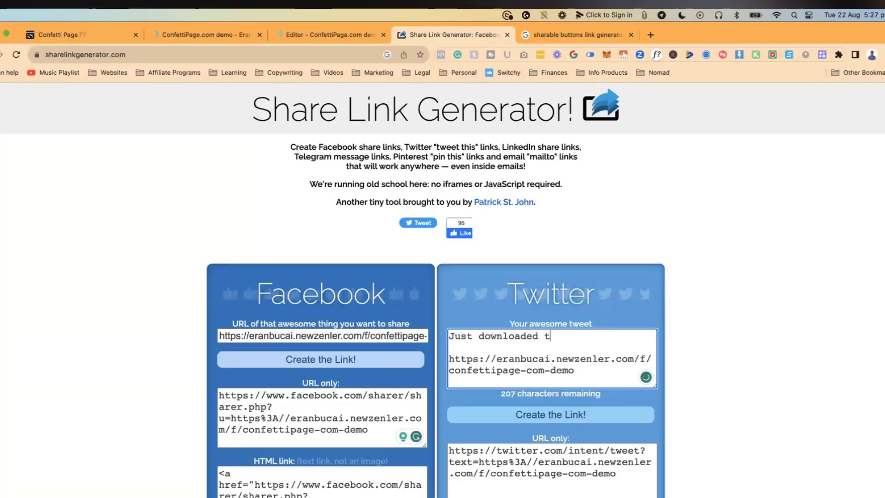
pyautogui.write('his awesome checklist')
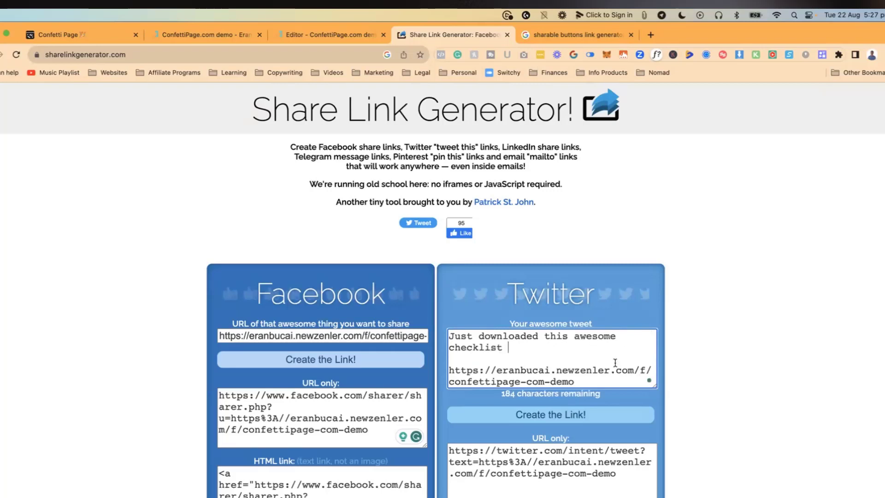
pyautogui.press('BackSpace')
pyautogui.write('!')
pyautogui.press('Tab')
pyautogui.press('Return')
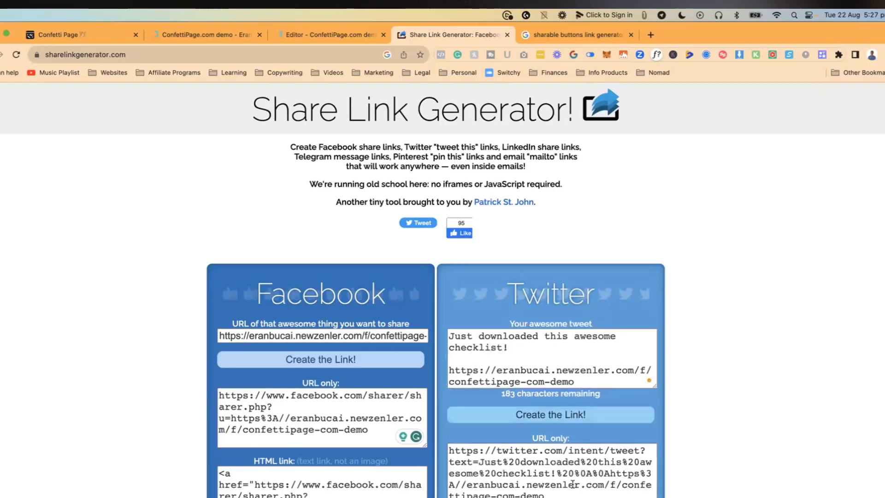
# - Select the entire URL-only version of the generated Twitter share link for copying
pyautogui.click(572, 484)
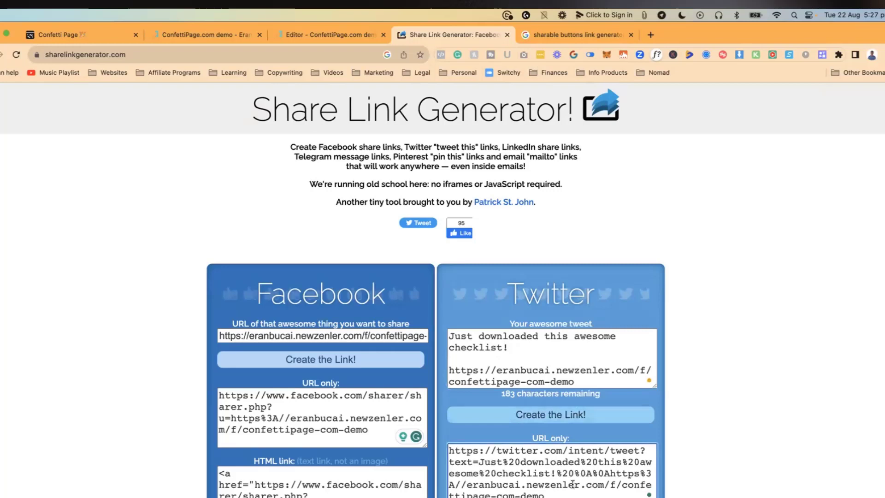
pyautogui.scroll(-2, 570, 486)
pyautogui.click(565, 492)
pyautogui.hotkey('ctrl', 'a')
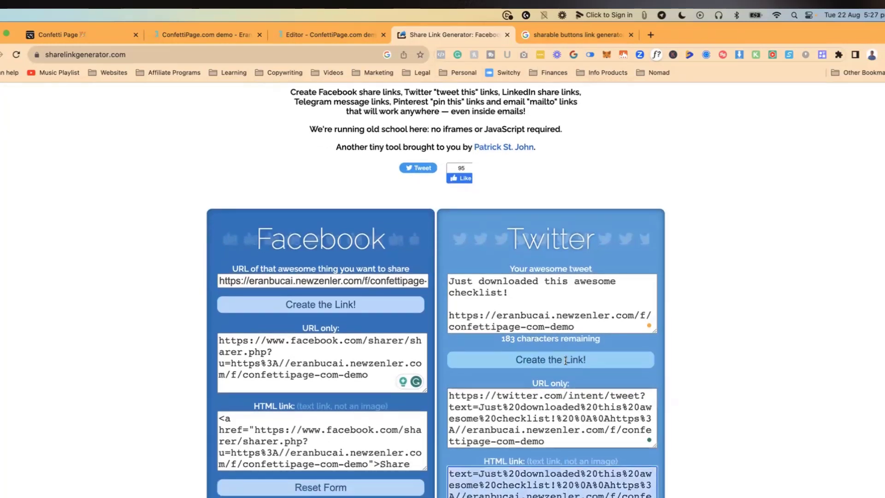
pyautogui.click(565, 360)
pyautogui.click(549, 435)
pyautogui.hotkey('ctrl', 'a')
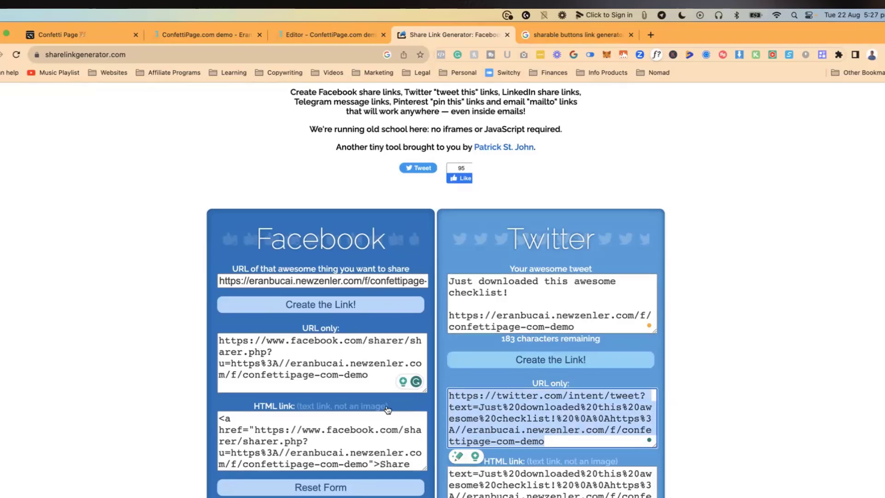
# - Replace the duplicated share button's link with the copied Twitter share link in the Thank You page editor
pyautogui.click(295, 31)
pyautogui.click(286, 389)
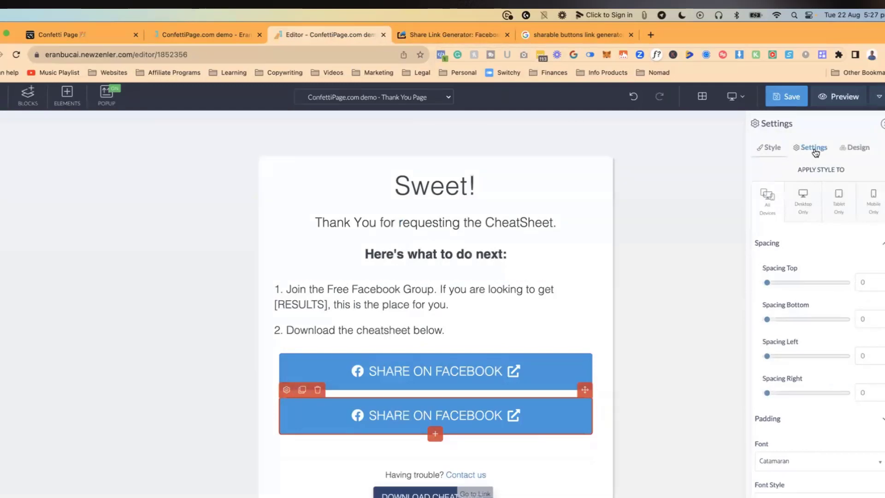
pyautogui.click(815, 148)
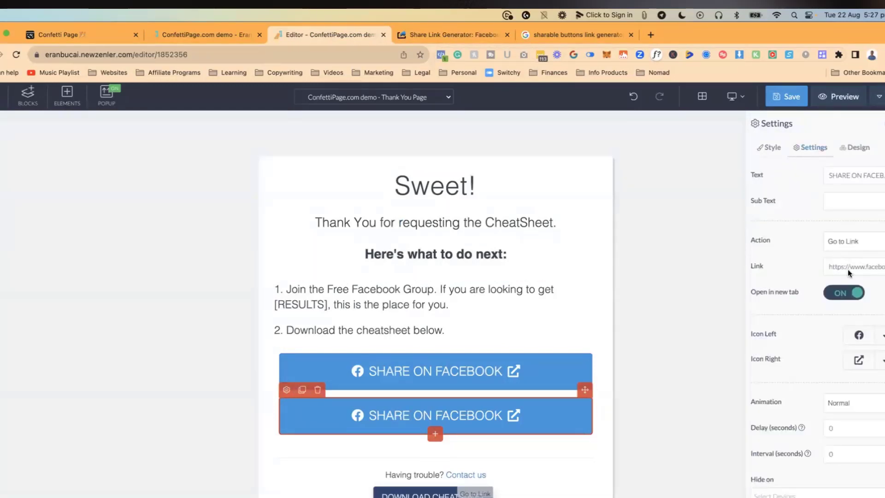
pyautogui.press('super+a')
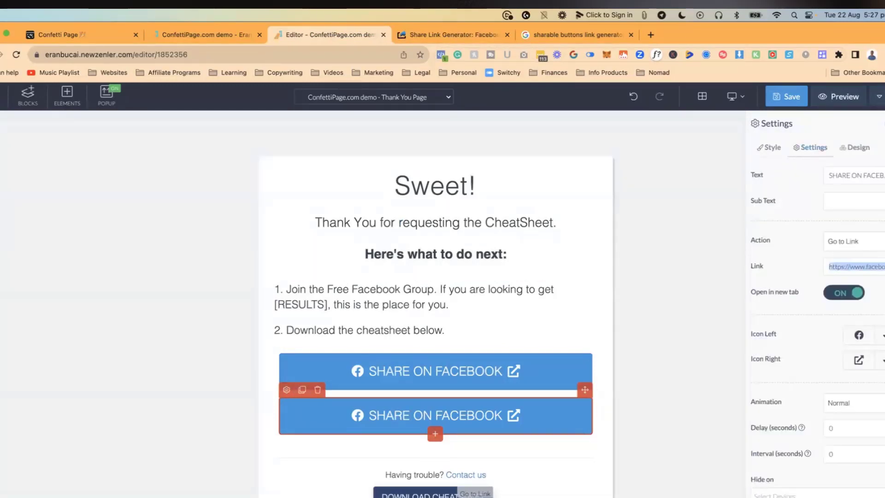
pyautogui.press('BackSpace')
pyautogui.press('super+v')
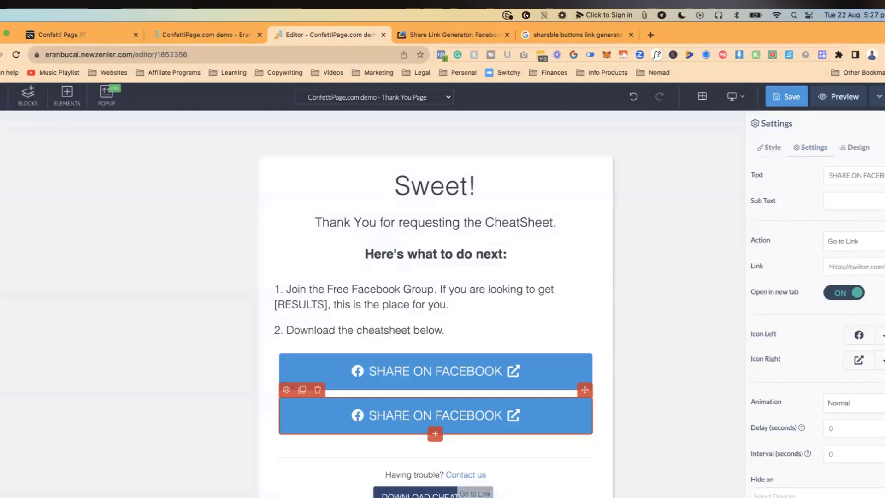
# - Change the duplicated button's text to "SHARE ON TWITTER"
pyautogui.doubleClick(859, 175)
pyautogui.write('TWITTER')
pyautogui.press('BackSpace')
pyautogui.press('BackSpace')
pyautogui.press('BackSpace')
pyautogui.press('BackSpace')
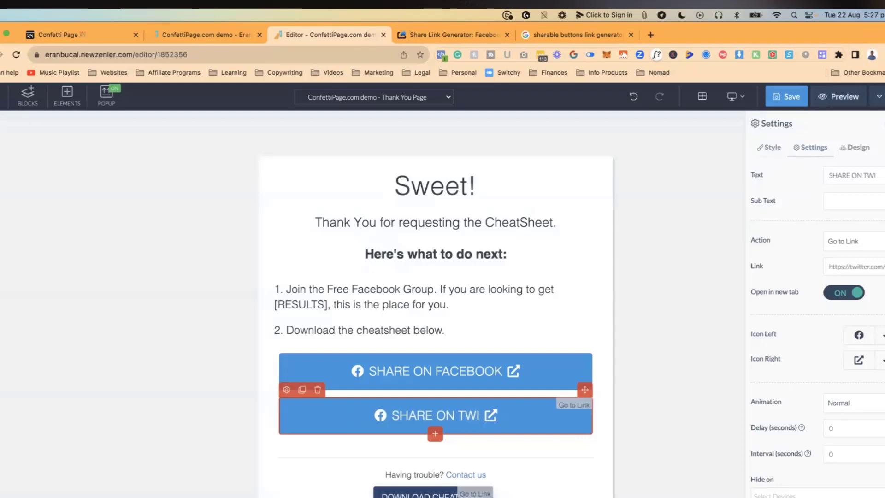
pyautogui.write('TTER')
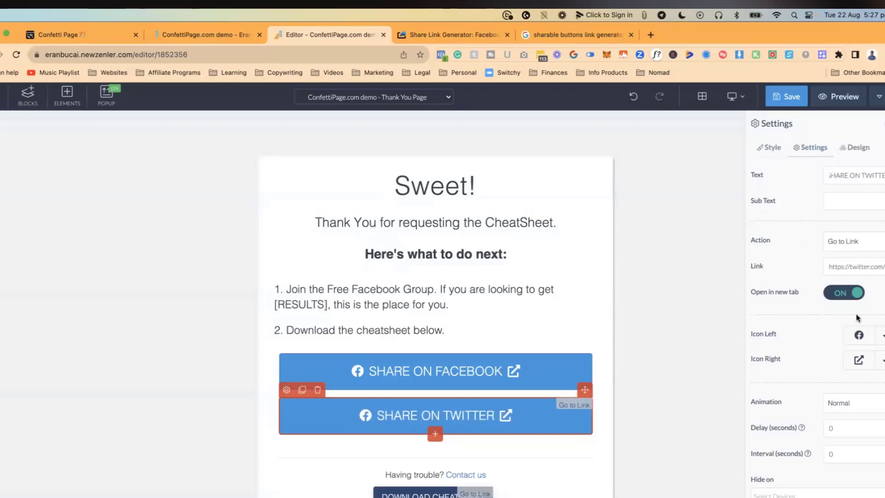
# - Replace the Twitter button's left icon with the plain Twitter bird icon
pyautogui.click(842, 355)
pyautogui.click(829, 357)
pyautogui.doubleClick(829, 356)
pyautogui.write('twi')
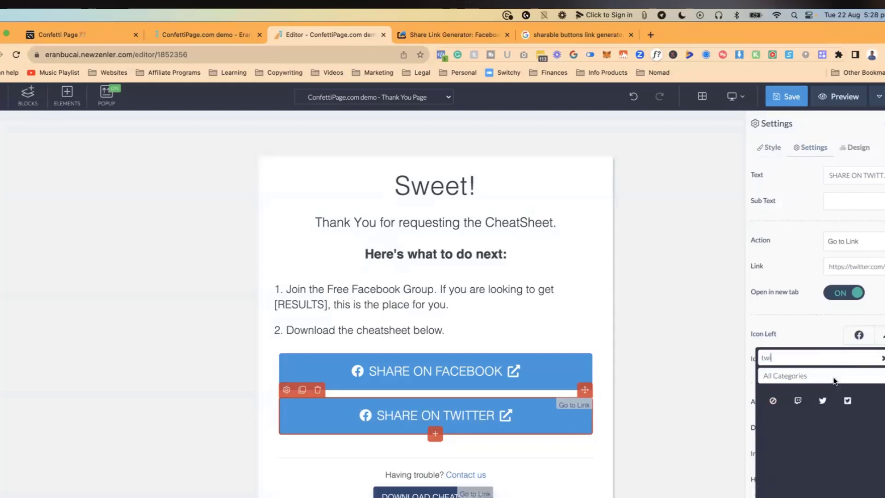
pyautogui.click(822, 400)
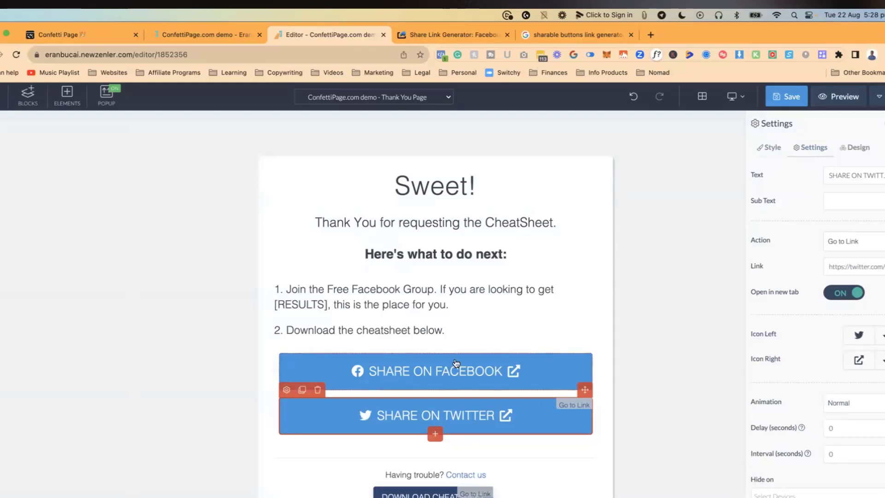
# - Set the Facebook share button's background color to the pure blue swatch
pyautogui.click(430, 369)
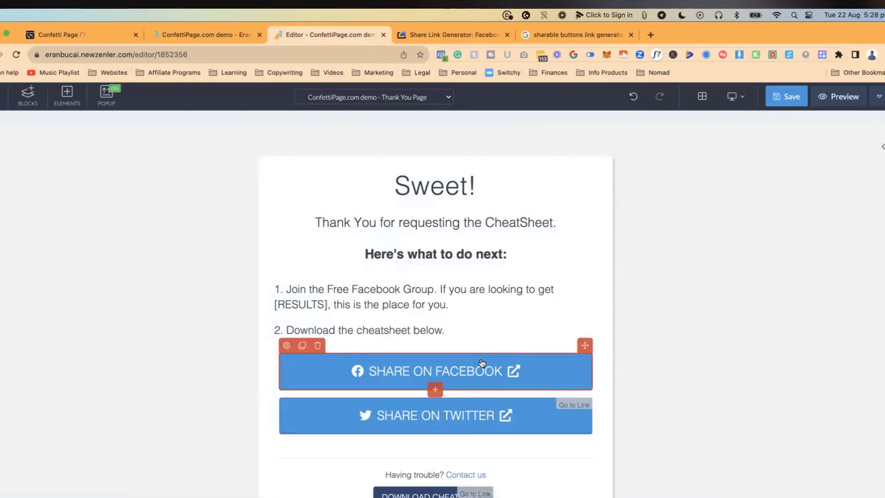
pyautogui.click(284, 344)
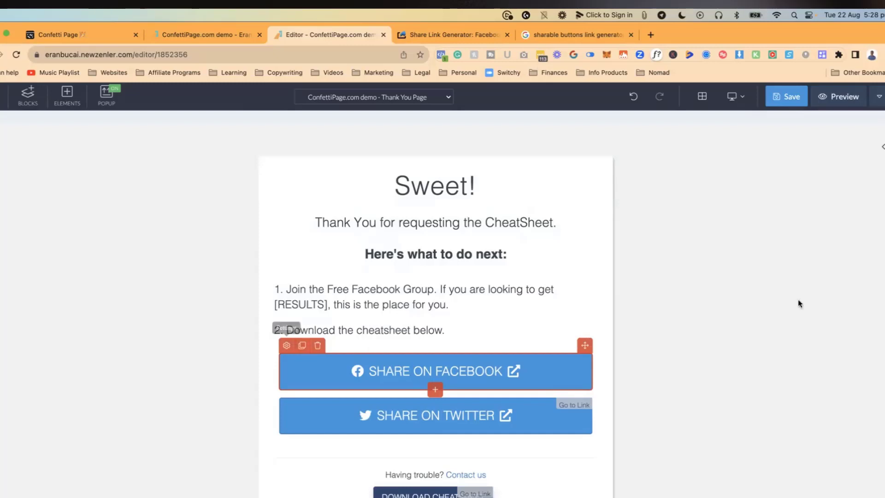
pyautogui.scroll(-6, 857, 350)
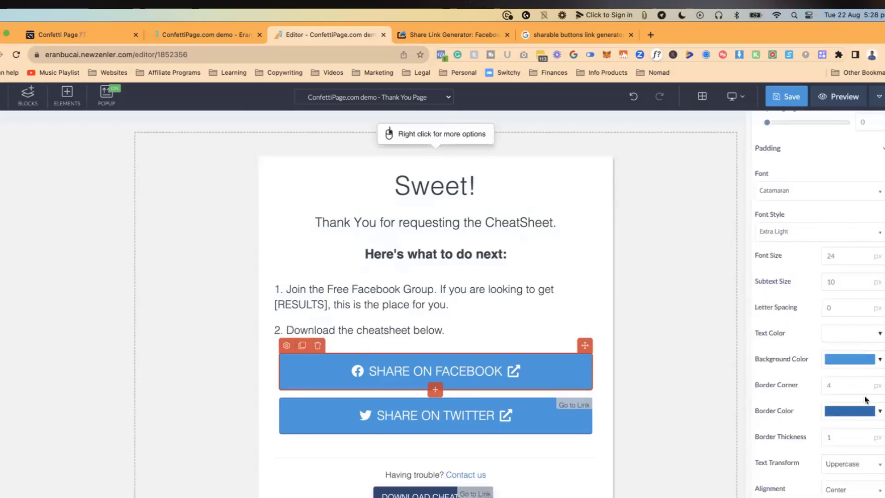
pyautogui.click(871, 362)
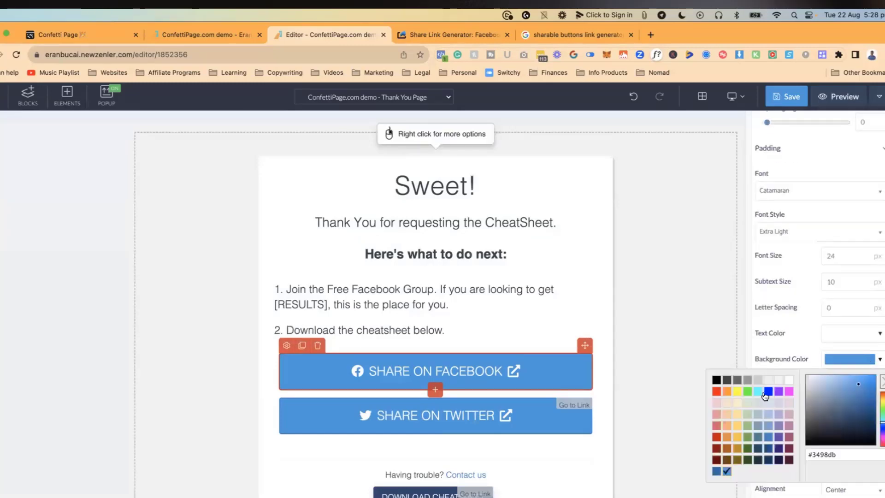
pyautogui.click(768, 391)
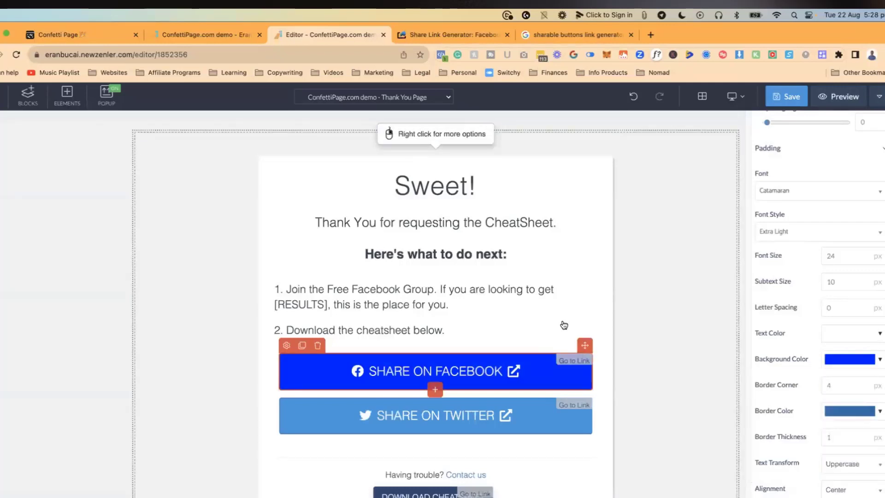
# - Save the Thank You page, accepting its SEO settings with the title "Thank You Page"
pyautogui.click(783, 99)
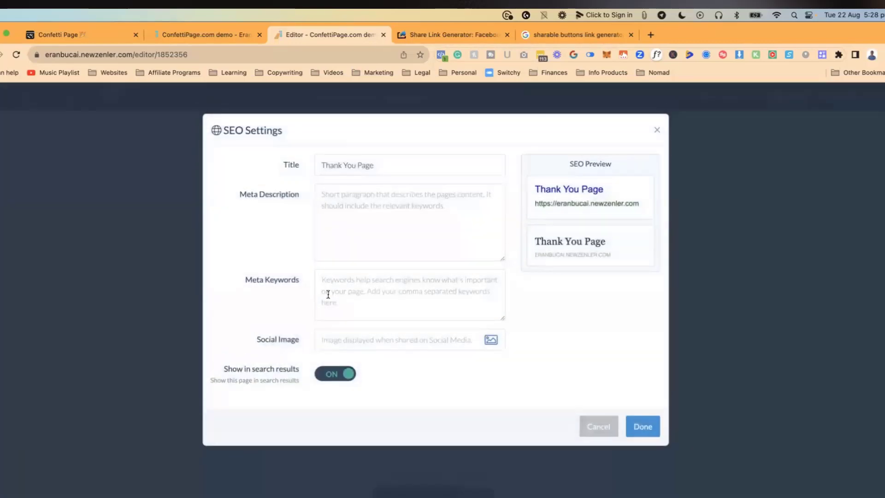
pyautogui.click(644, 427)
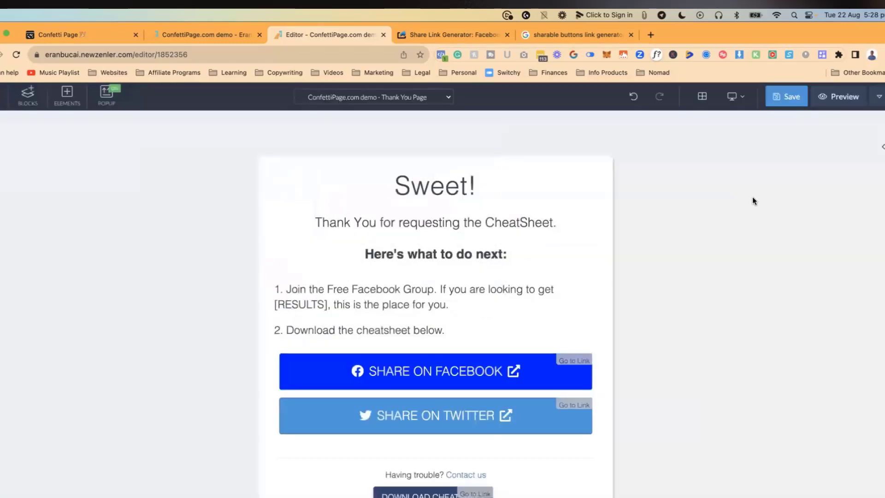
pyautogui.click(788, 96)
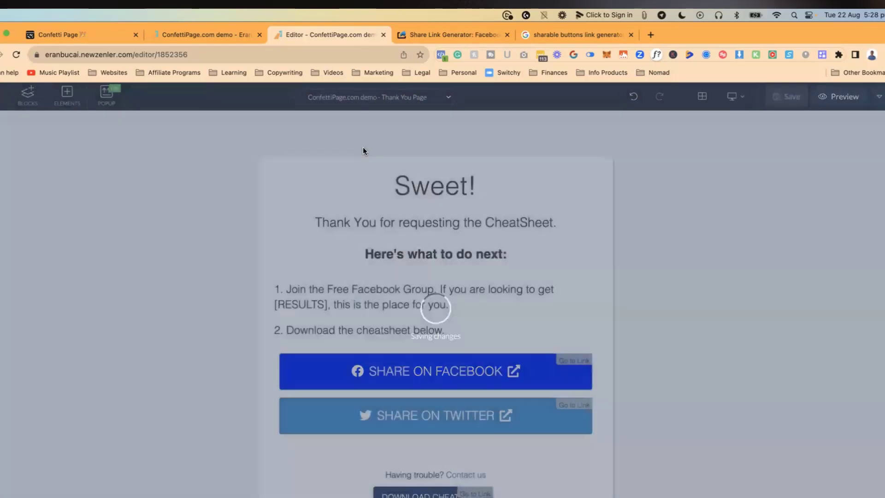
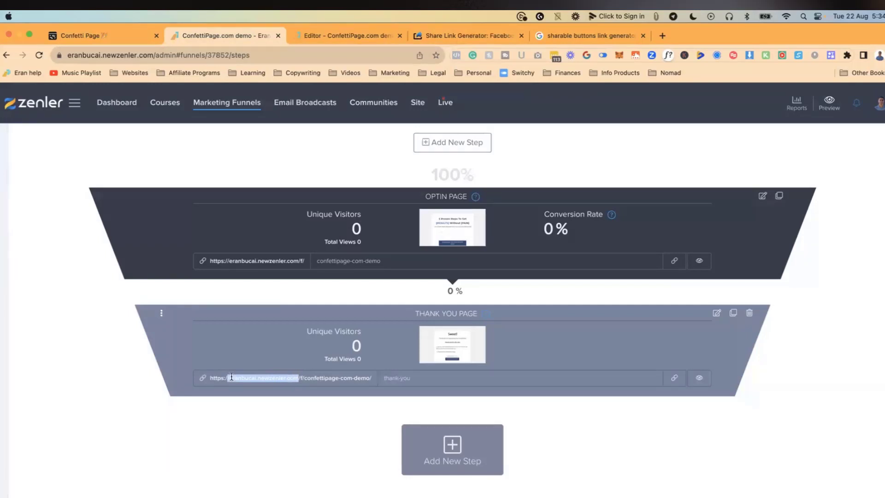
pyautogui.click(295, 376)
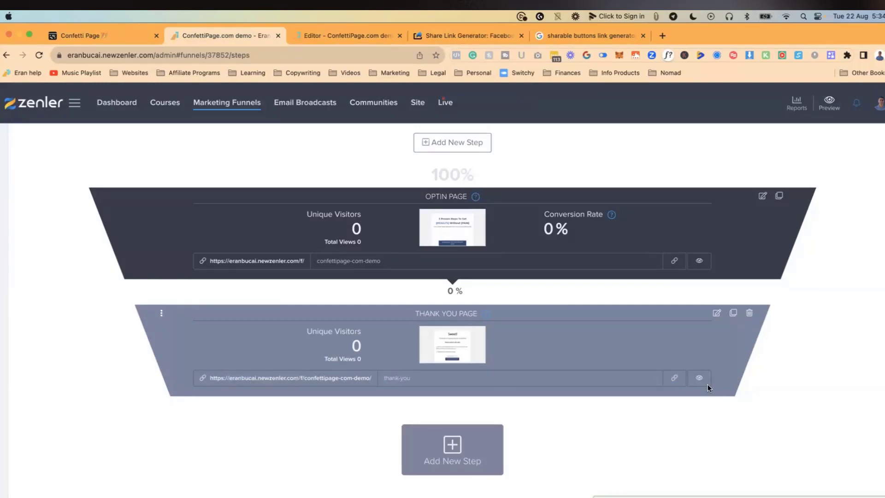
pyautogui.click(102, 32)
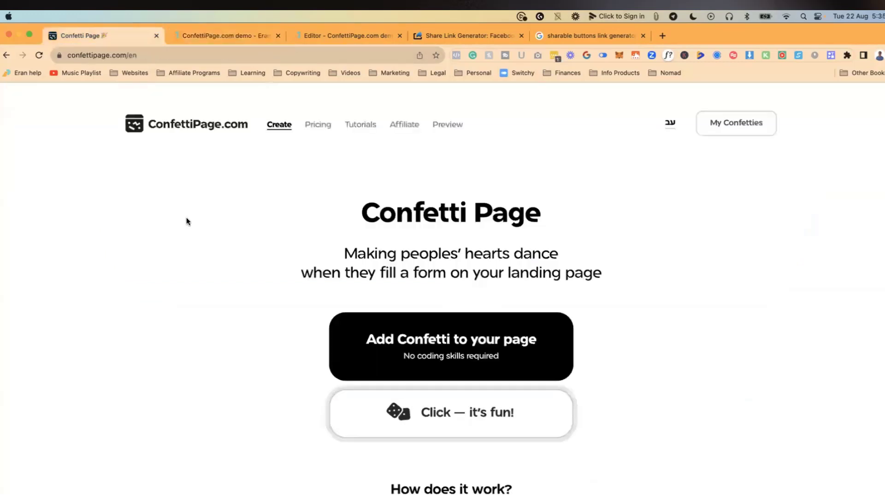
pyautogui.click(414, 346)
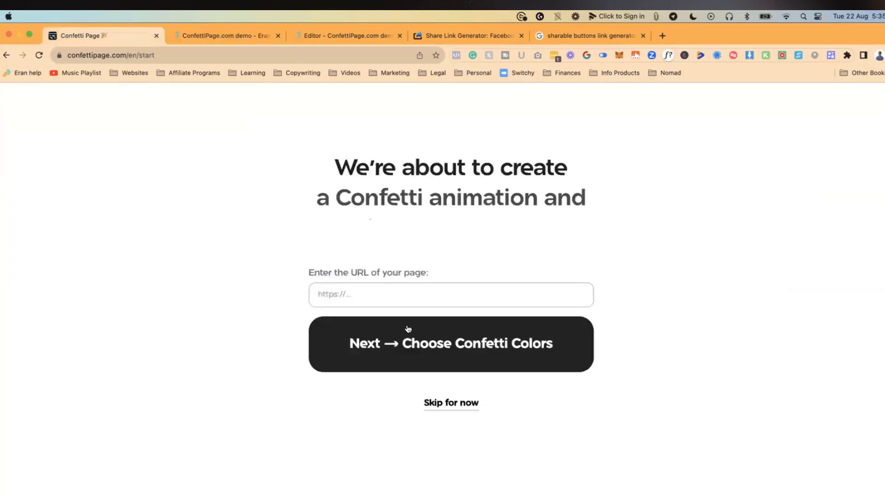
pyautogui.click(392, 291)
pyautogui.write('https://eranbucai.newzenler.com/f/confettipage-com-demo/thank-you')
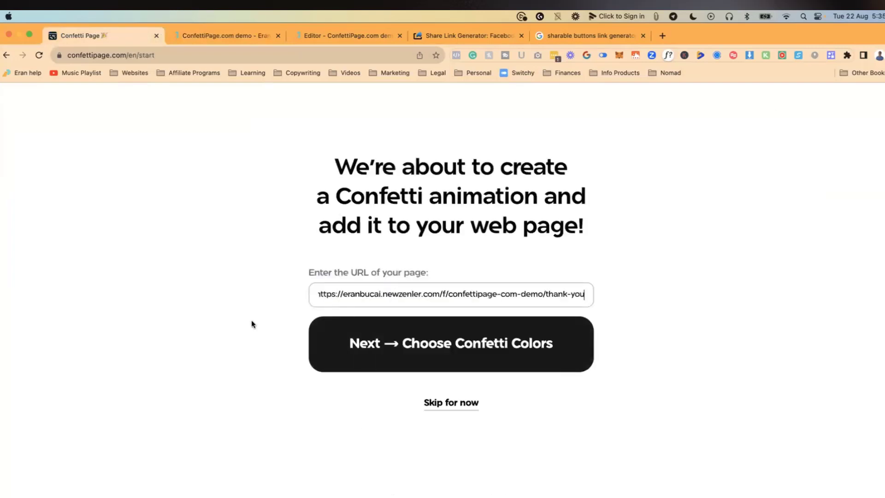
pyautogui.click(440, 355)
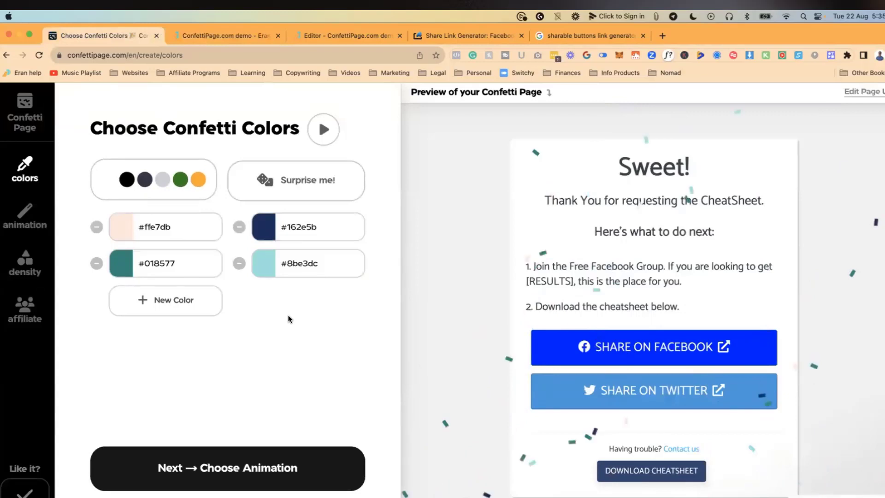
# - Apply the ready-made confetti palette of white, black, dark gray, light gray, green and orange, and preview it
pyautogui.click(161, 189)
pyautogui.scroll(-2, 537, 327)
pyautogui.scroll(2, 537, 328)
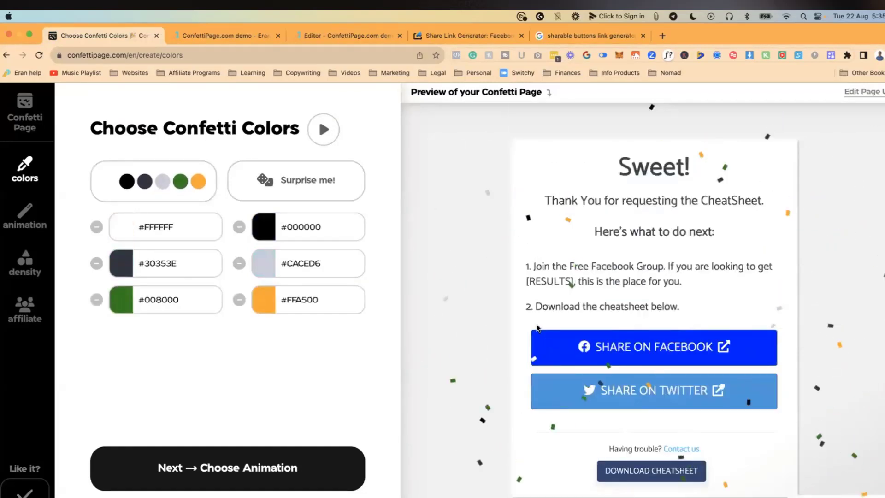
pyautogui.click(197, 189)
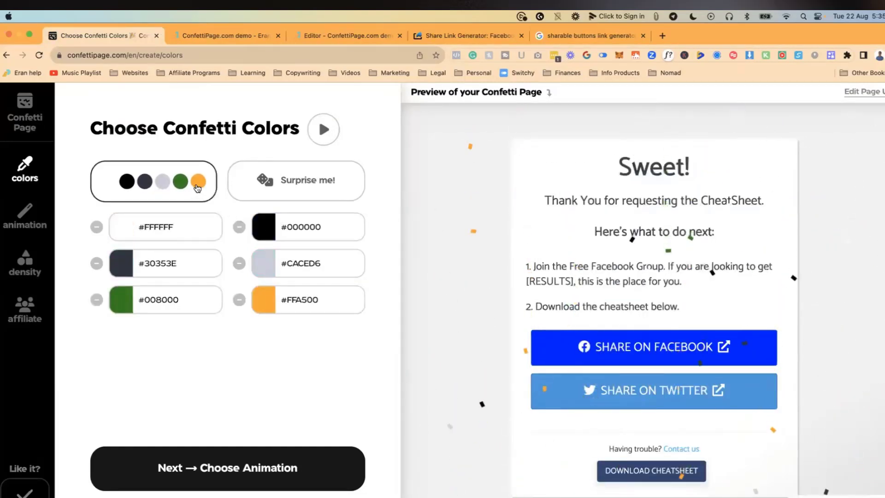
# - Change the dark gray confetti color to #3a75e0 and the white one to #ed1616, and proceed to the animation choices
pyautogui.click(168, 264)
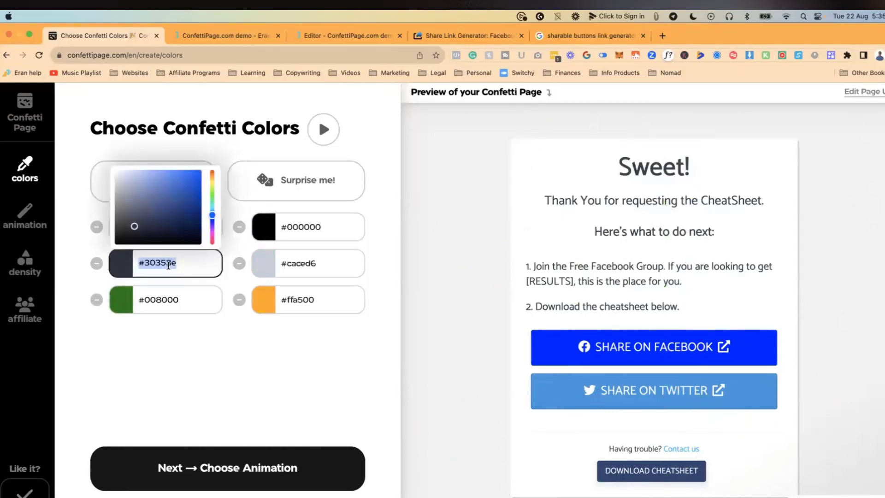
pyautogui.click(178, 178)
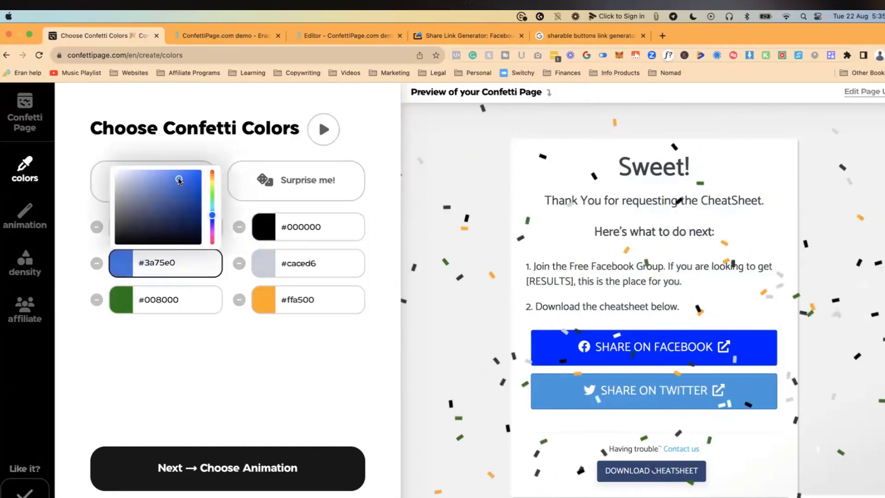
pyautogui.click(310, 263)
pyautogui.click(189, 226)
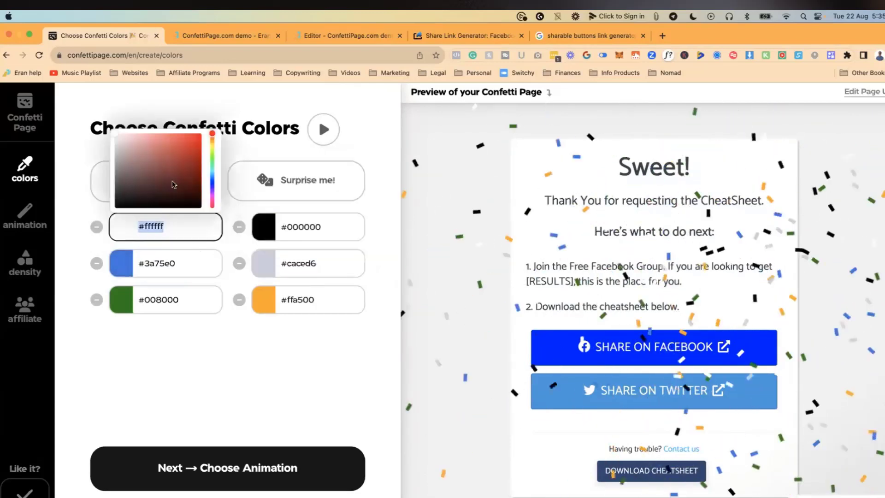
pyautogui.click(192, 137)
pyautogui.click(276, 372)
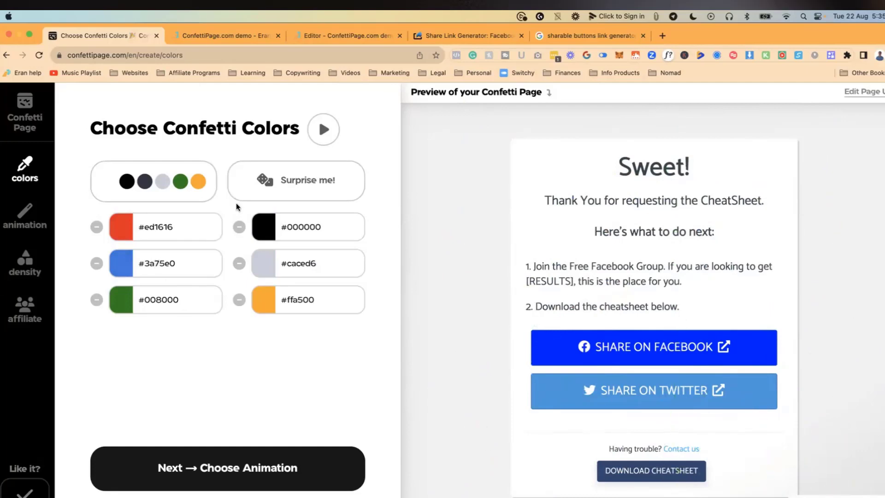
pyautogui.click(324, 131)
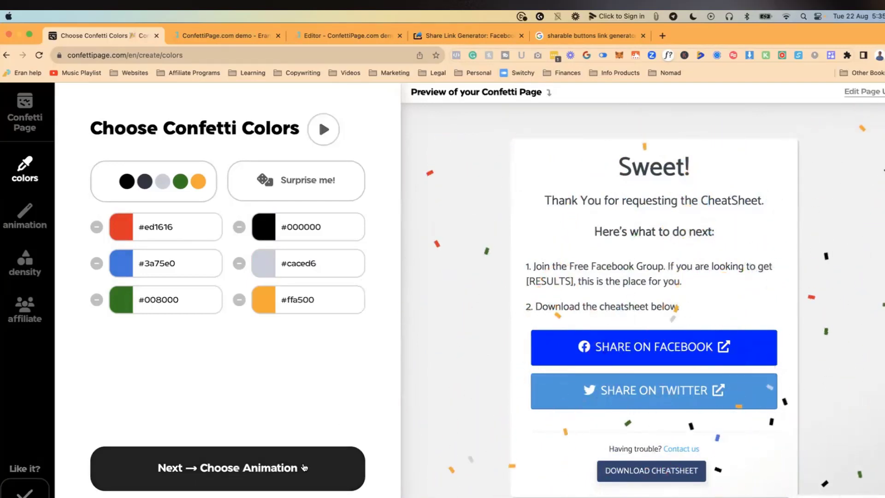
pyautogui.click(273, 470)
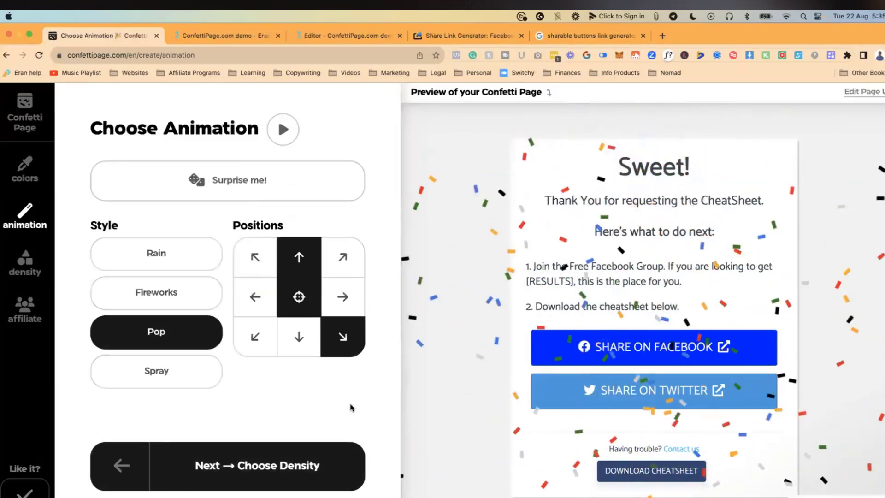
# - Try the Rain animation style with the Short, Long and Infinite fall durations
pyautogui.click(183, 266)
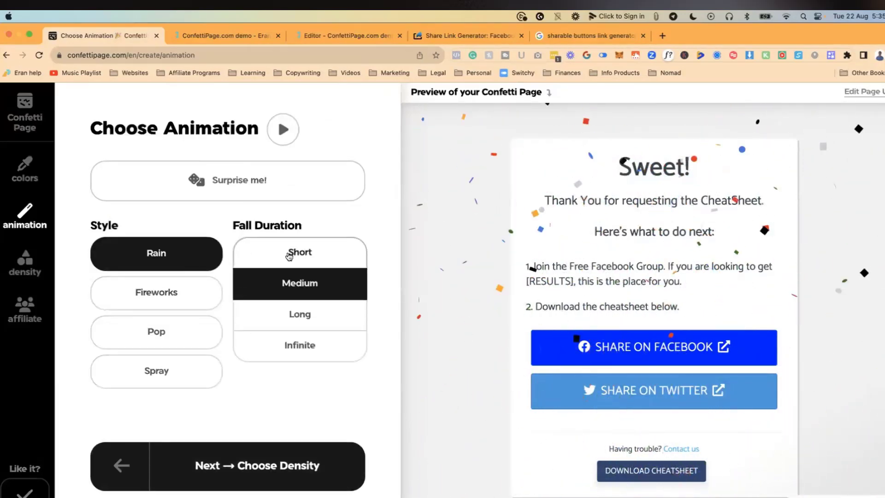
pyautogui.click(306, 262)
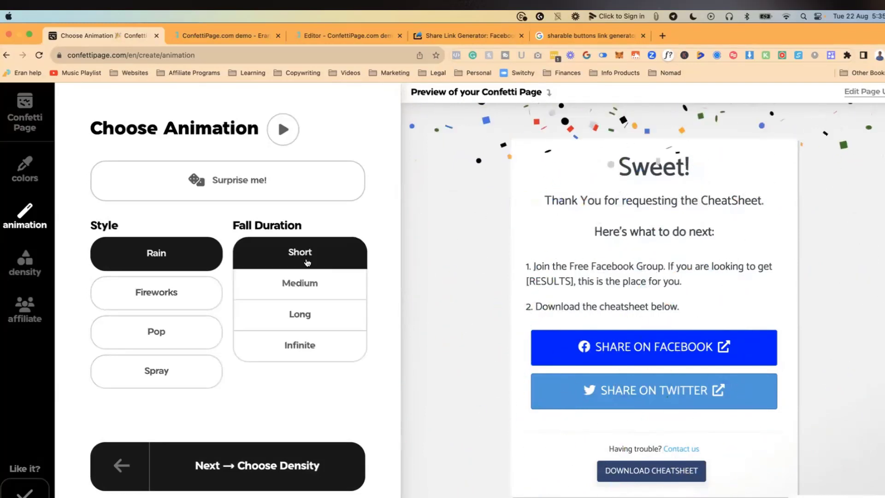
pyautogui.click(310, 317)
pyautogui.click(312, 346)
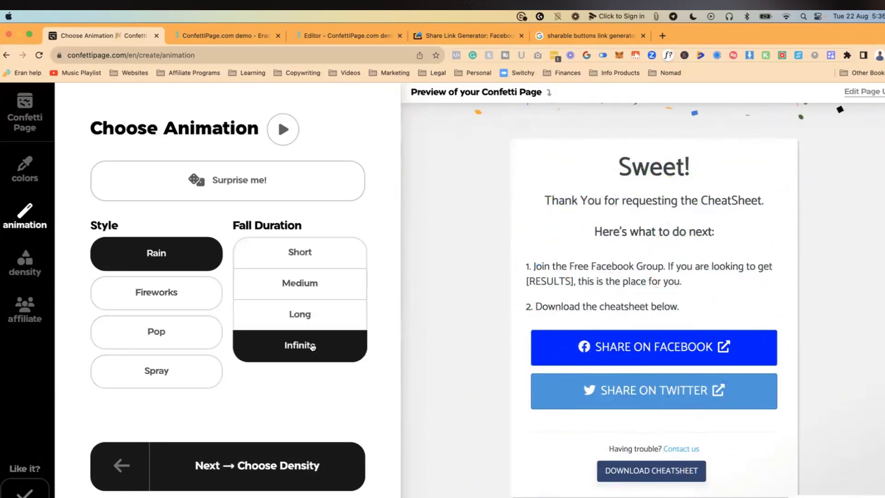
# - Switch the animation style to Fireworks and set the fireworks amount to Some
pyautogui.click(179, 300)
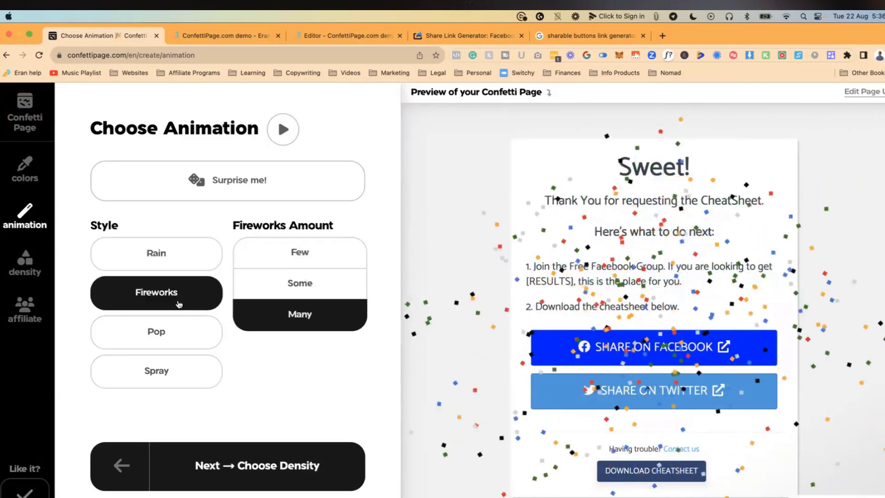
pyautogui.click(281, 288)
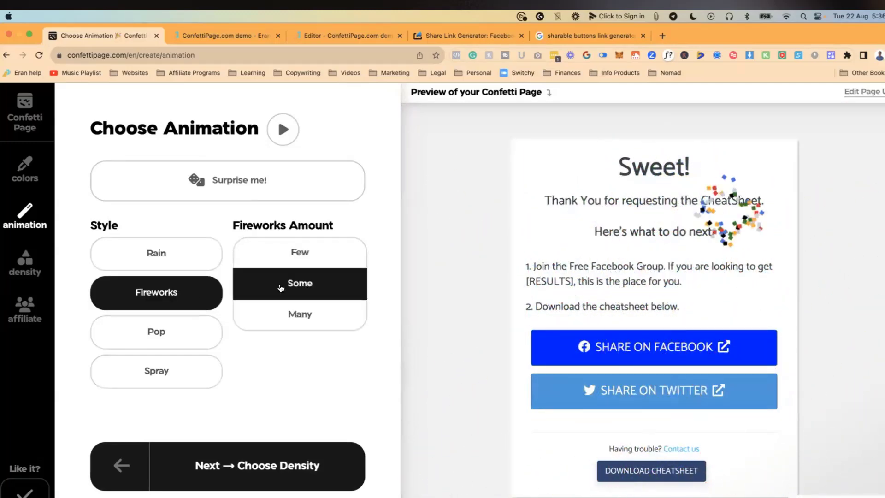
# - Try Few fireworks, then the Pop animation style from the center, top-left and top-right positions
pyautogui.click(324, 245)
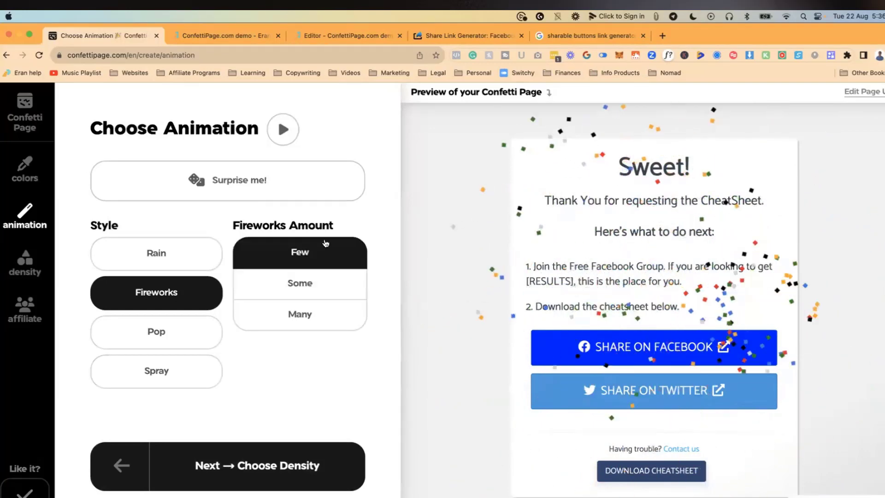
pyautogui.click(167, 332)
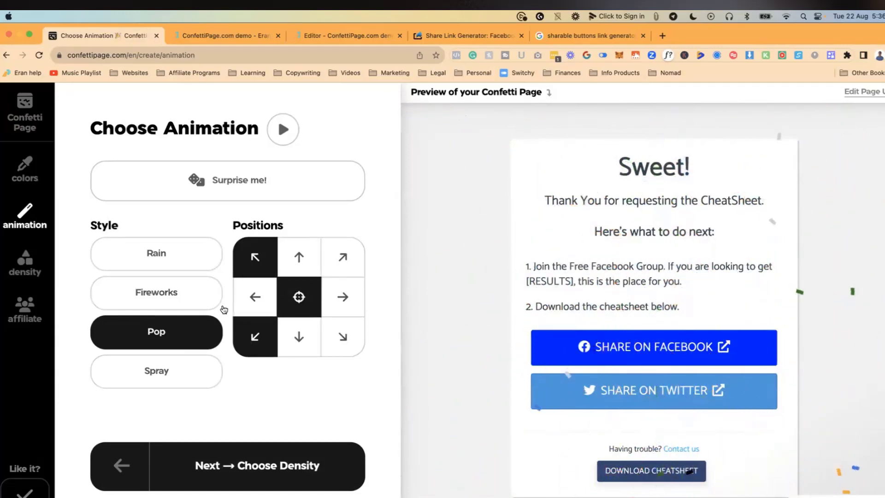
pyautogui.click(273, 261)
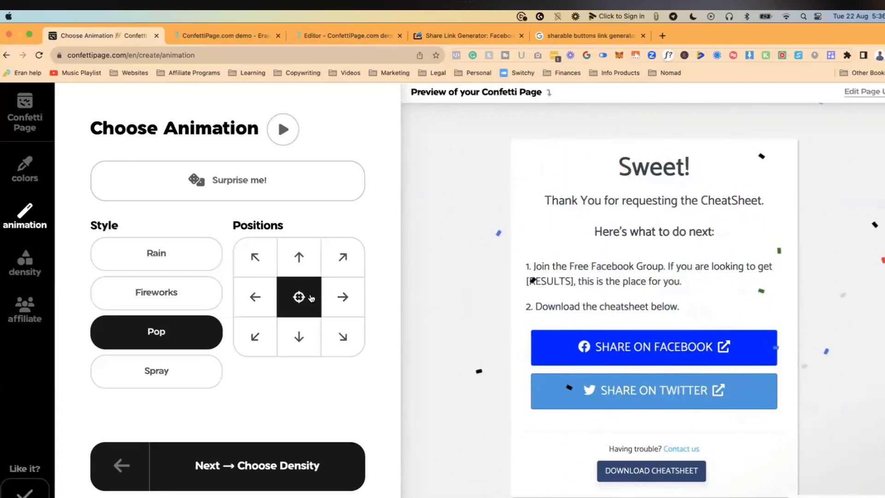
pyautogui.click(348, 258)
pyautogui.click(256, 257)
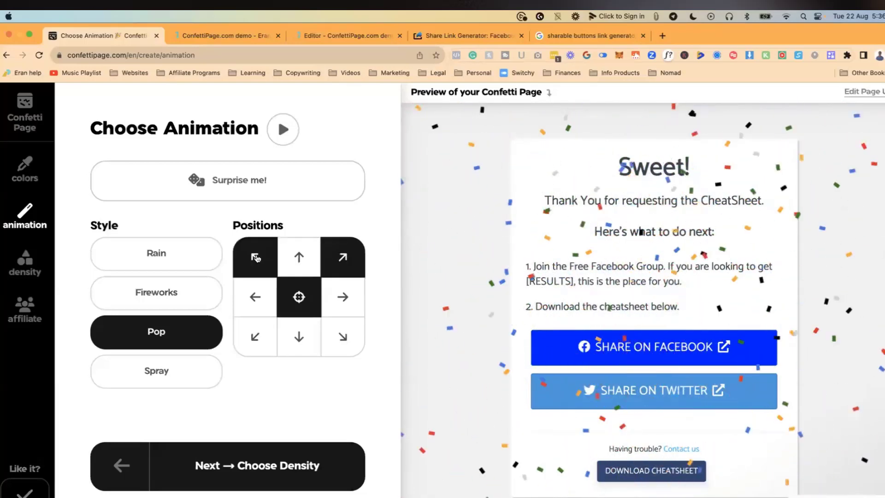
# - Switch the animation style to Spray, try the Shower, Spray and Right Fountains types, and choose Left Fountains
pyautogui.click(176, 376)
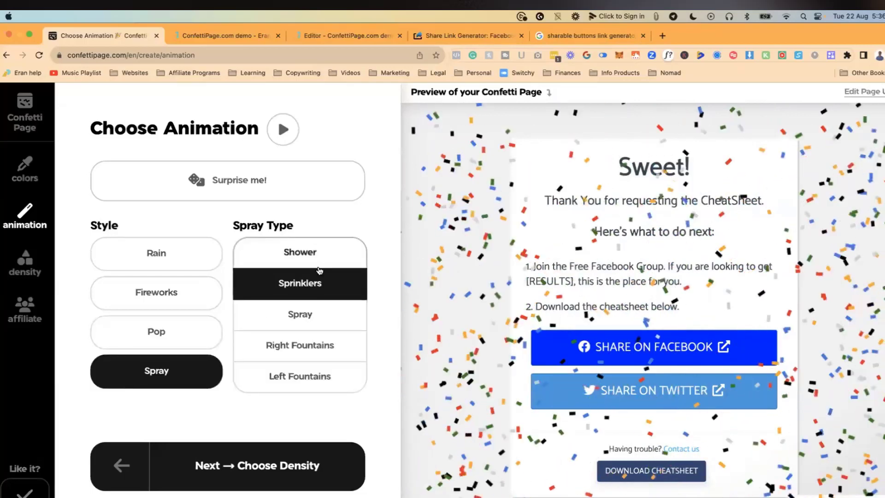
pyautogui.click(299, 254)
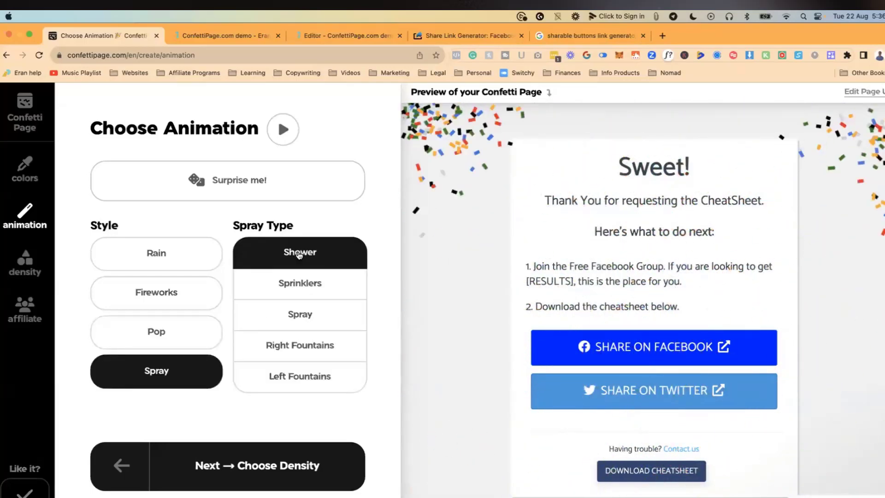
pyautogui.click(303, 318)
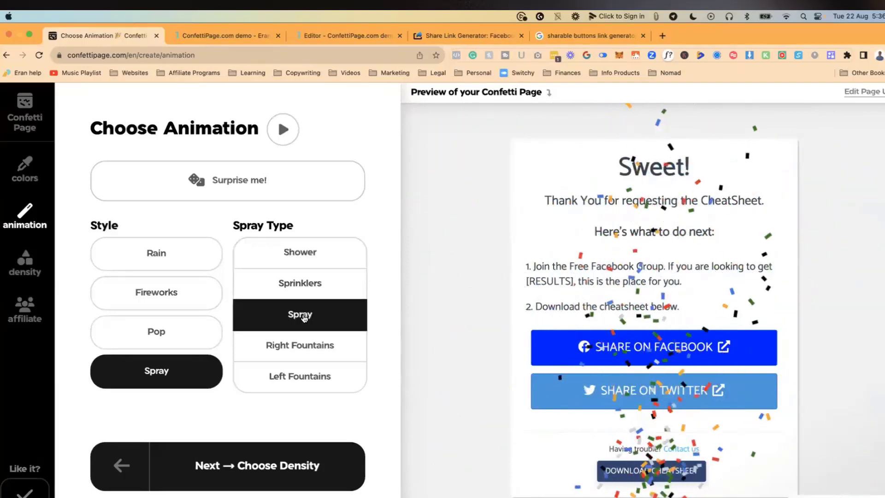
pyautogui.click(306, 351)
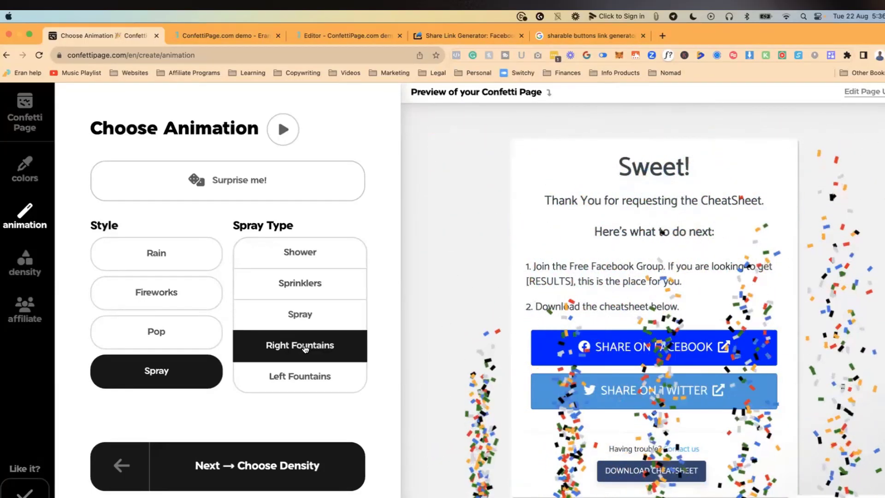
pyautogui.click(306, 390)
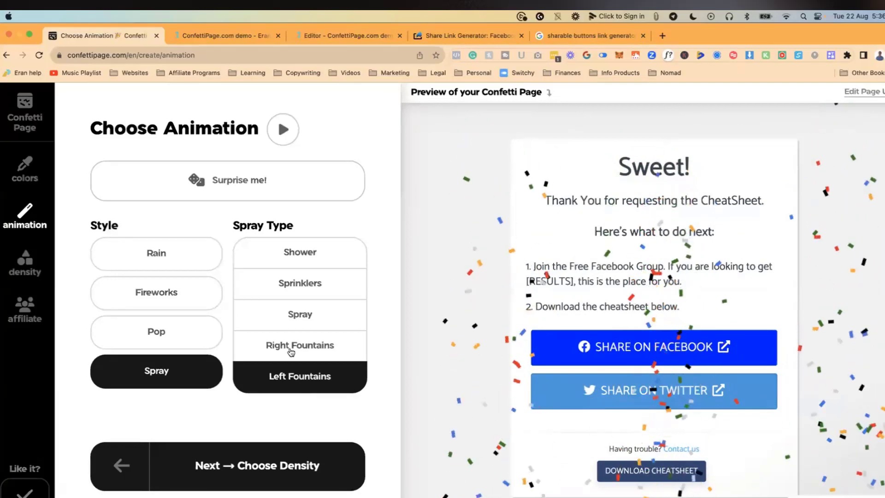
# - Try the extremes of confetti density and size, and settle on the second-lowest density mark and the middle size mark
pyautogui.click(25, 264)
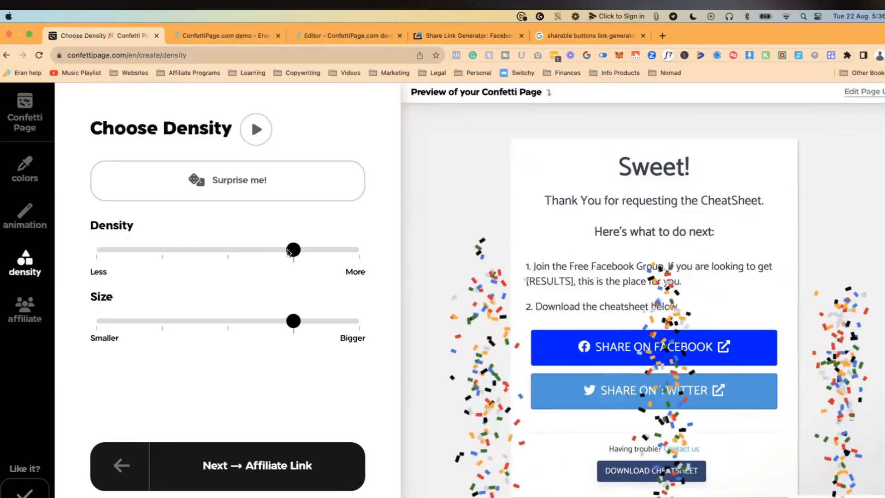
pyautogui.moveTo(293, 249); pyautogui.dragTo(374, 256)
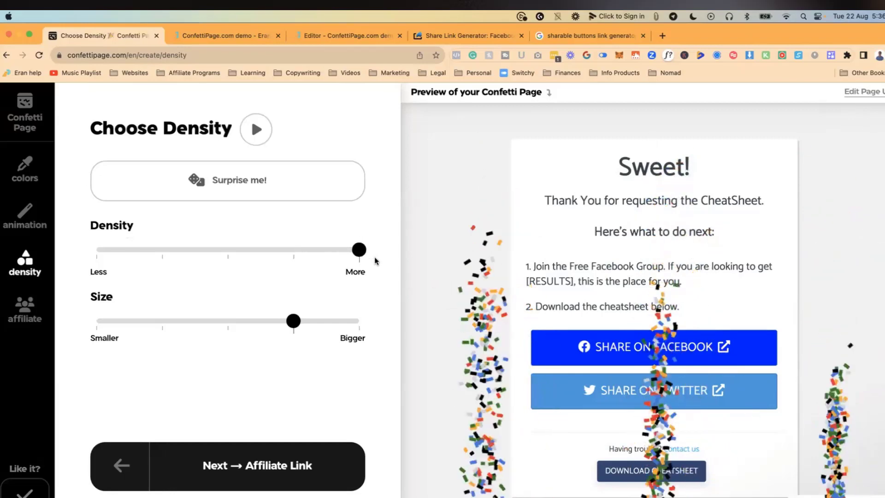
pyautogui.click(95, 249)
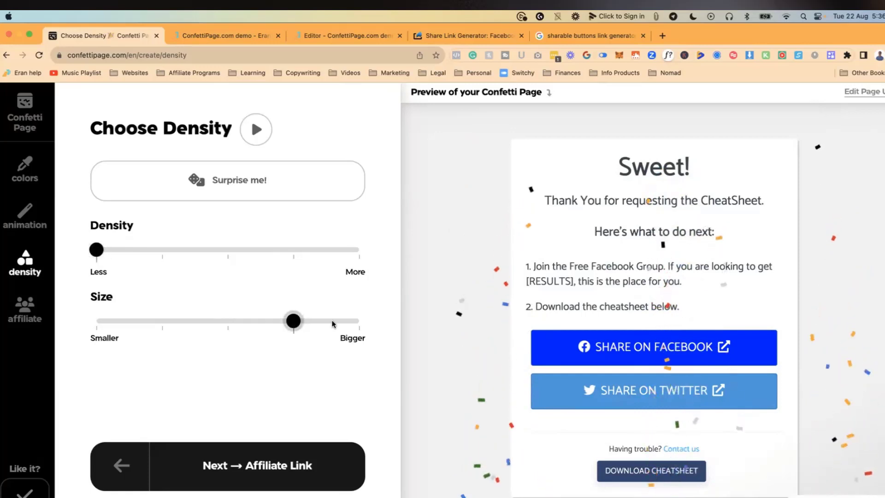
pyautogui.click(367, 319)
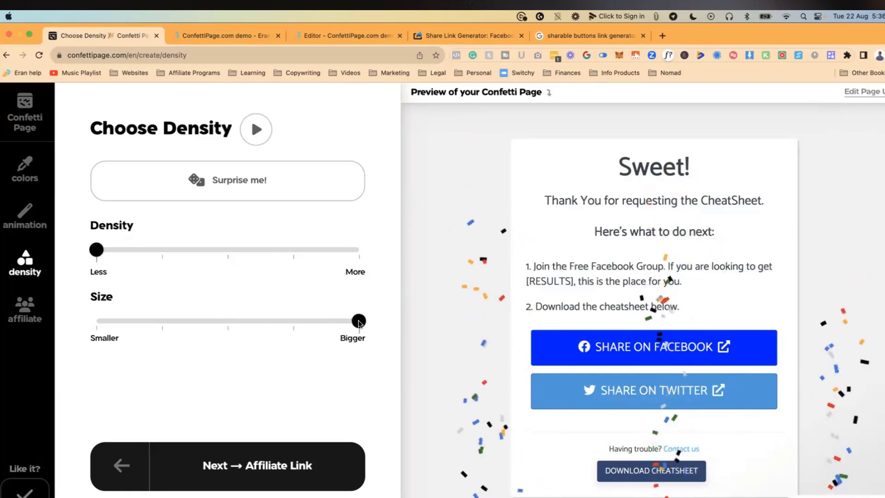
pyautogui.click(94, 330)
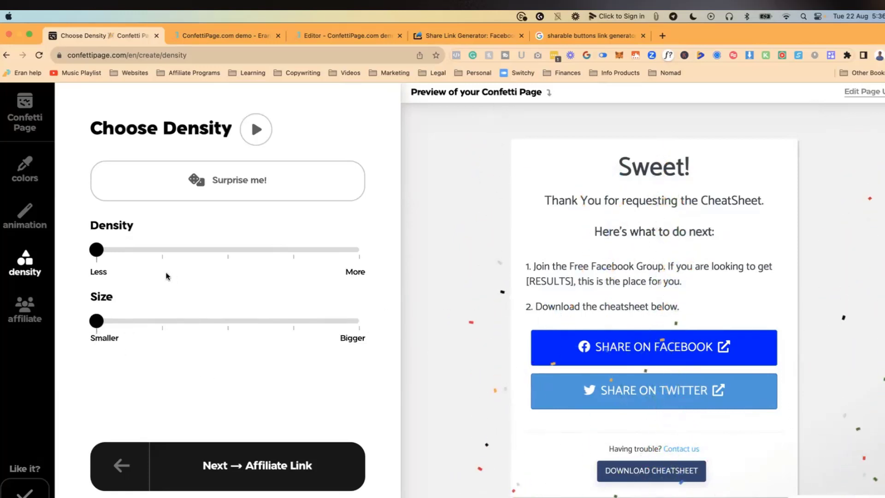
pyautogui.click(132, 250)
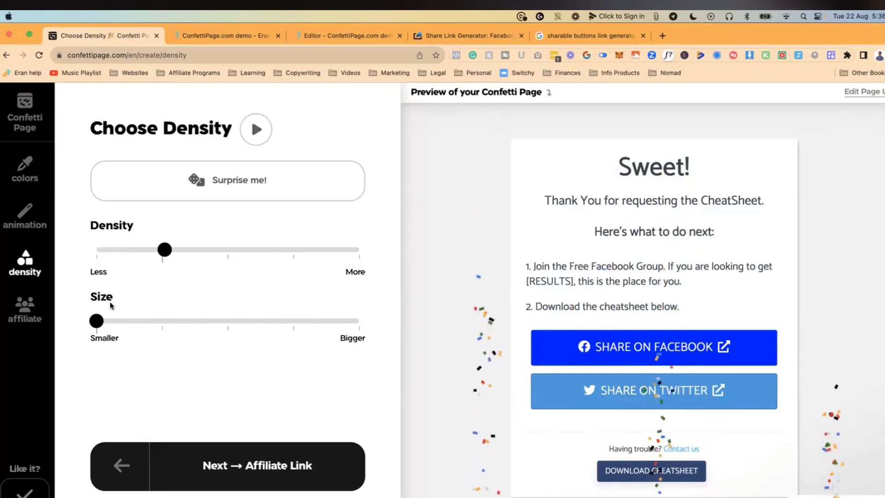
pyautogui.click(206, 318)
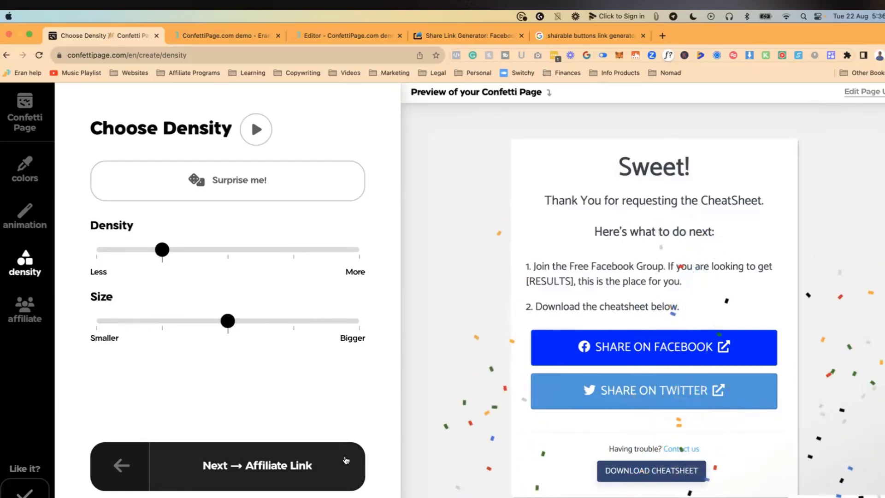
# - Proceed to publishing with the watermark badge kept as the affiliate link, and request the free confetti code
pyautogui.click(241, 468)
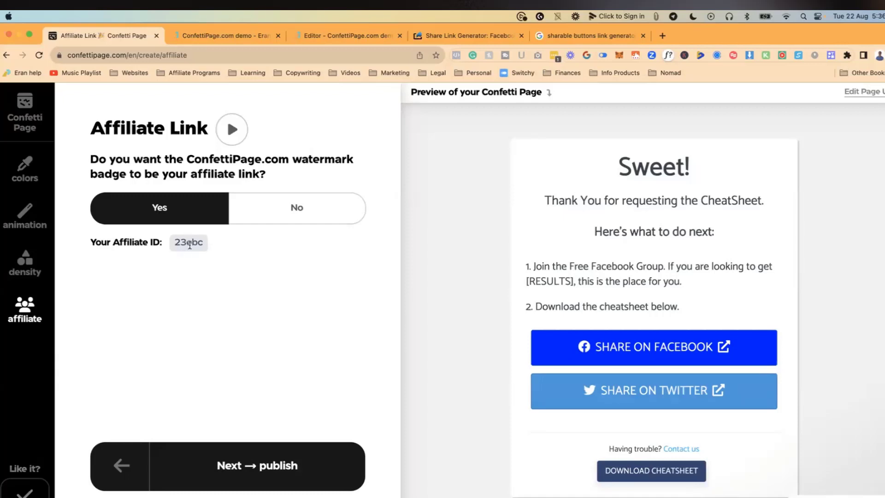
pyautogui.click(232, 470)
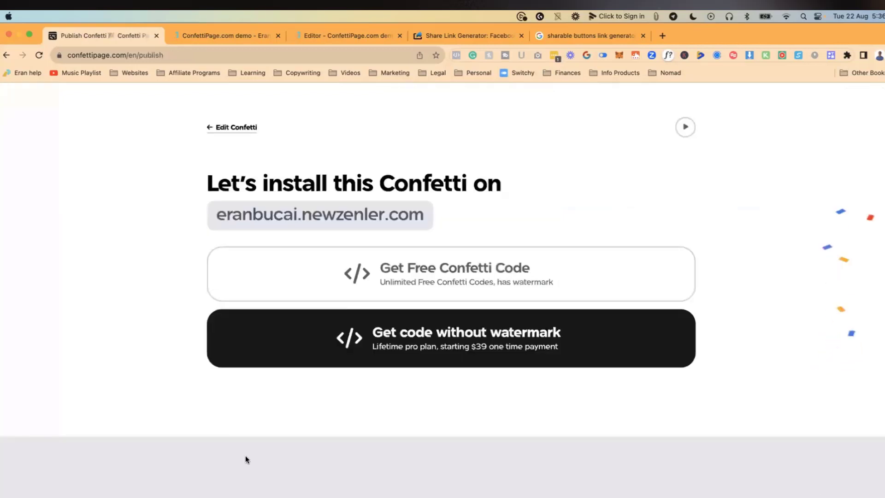
pyautogui.click(428, 281)
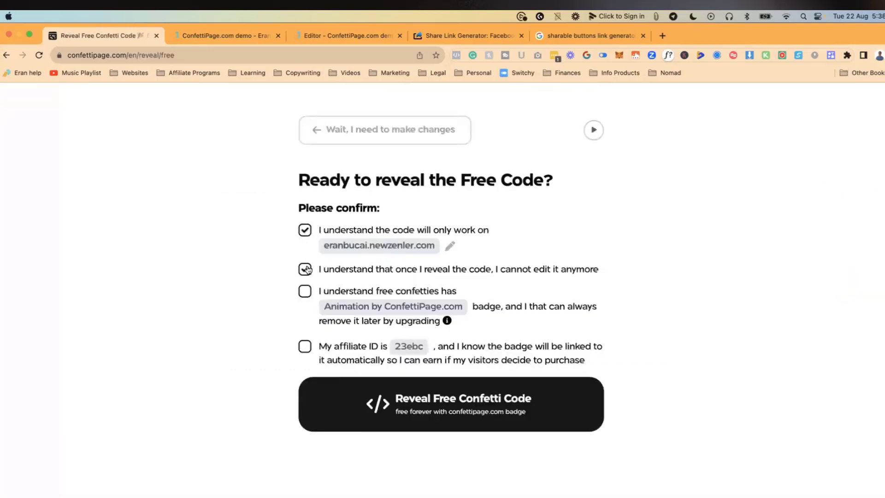
# - Accept all the free code's conditions, including the badge and affiliate ID, and reveal and copy the code
pyautogui.click(305, 291)
pyautogui.click(305, 346)
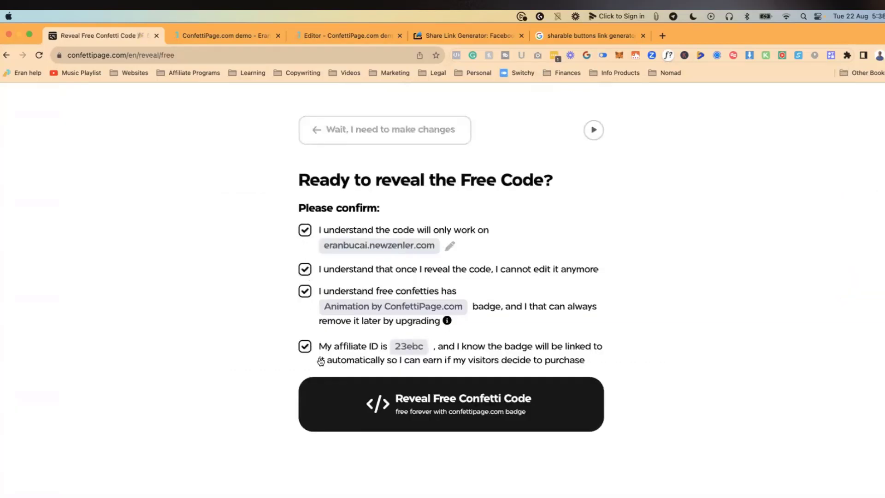
pyautogui.click(388, 405)
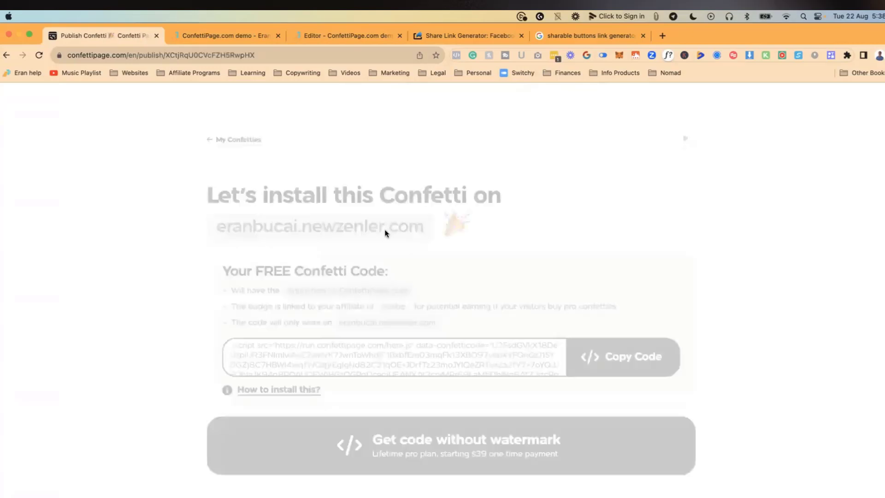
pyautogui.click(613, 344)
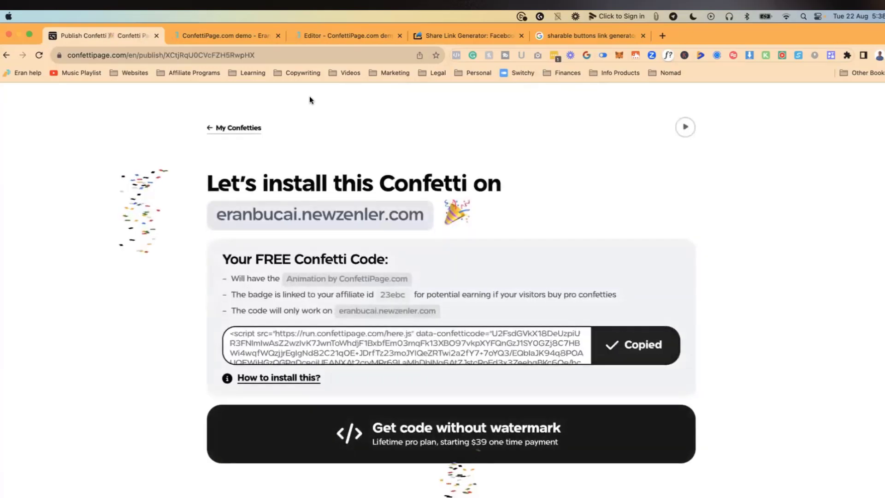
# - Switch to the Thank You page's editor and add a Custom HTML element below the Download Cheatsheet button
pyautogui.click(306, 36)
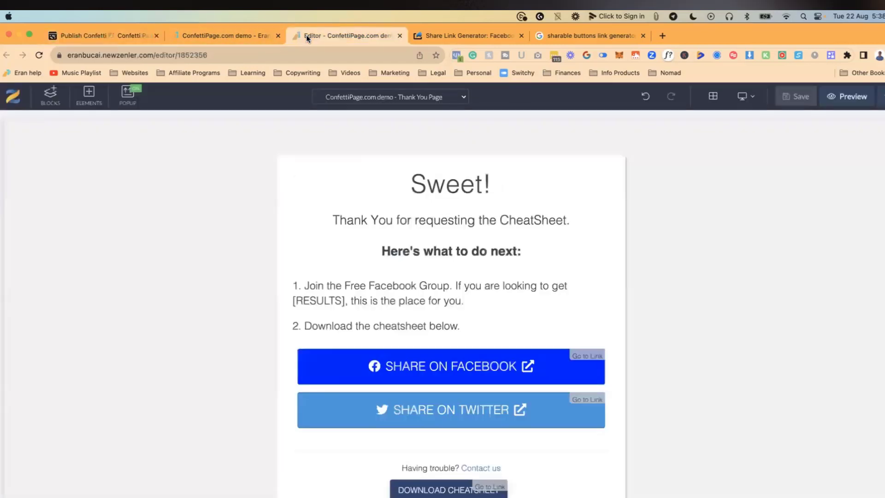
pyautogui.scroll(-3, 428, 323)
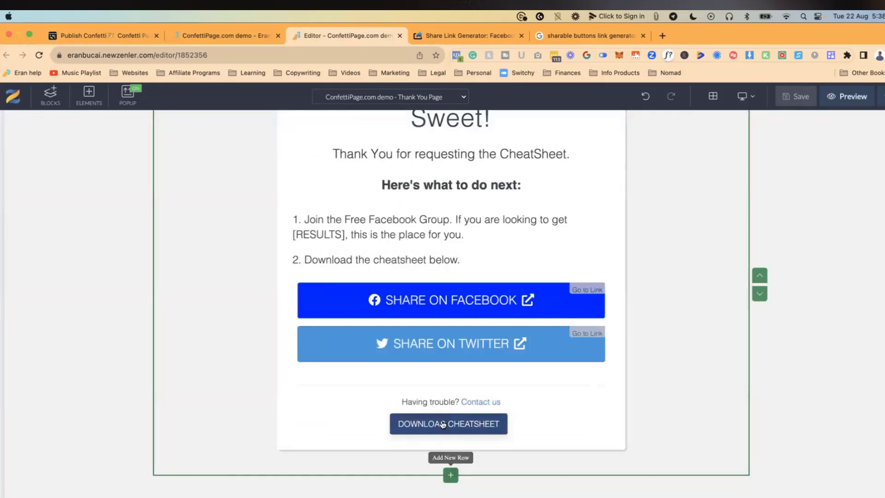
pyautogui.click(442, 423)
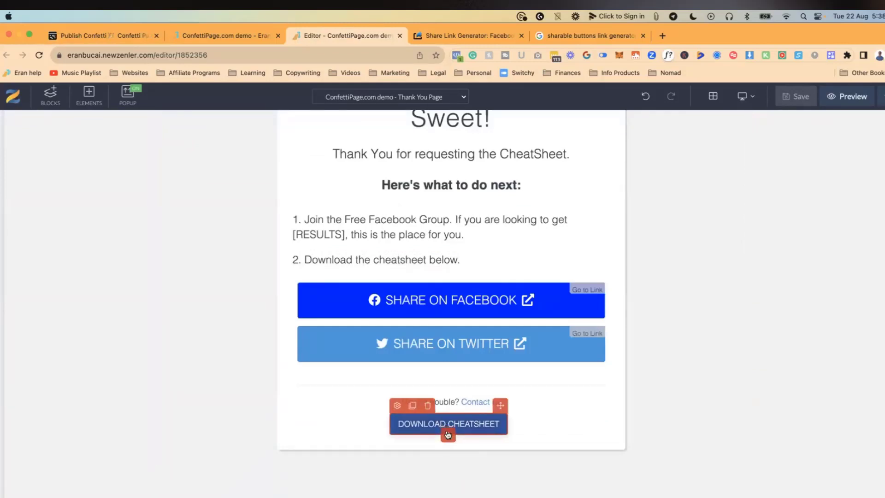
pyautogui.click(448, 435)
pyautogui.click(115, 368)
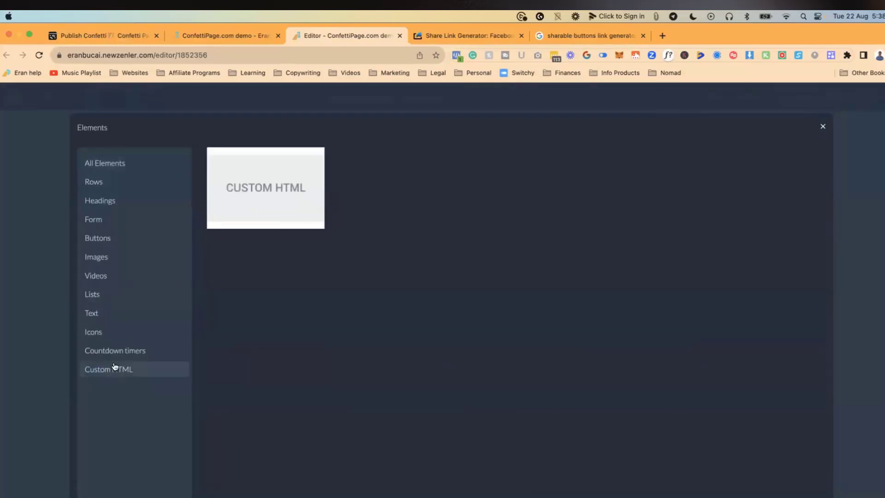
pyautogui.click(275, 203)
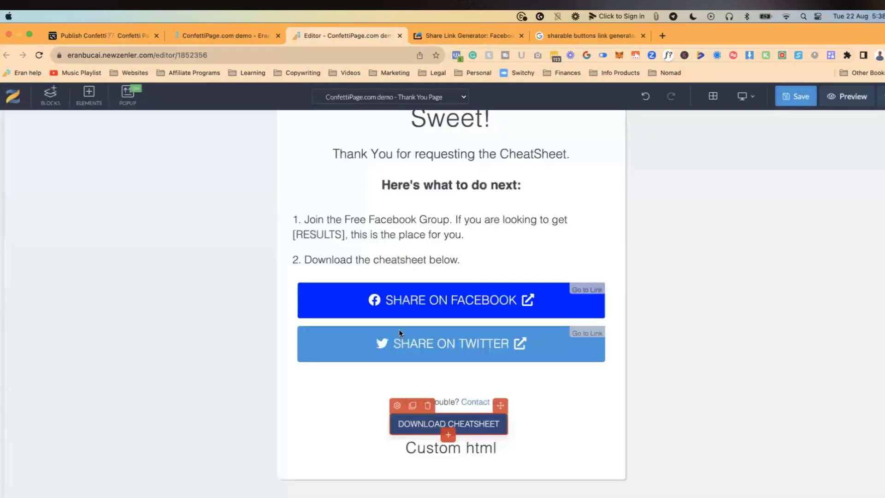
# - Replace the Custom HTML element's placeholder content with the copied ConfettiPage script and update it
pyautogui.click(350, 448)
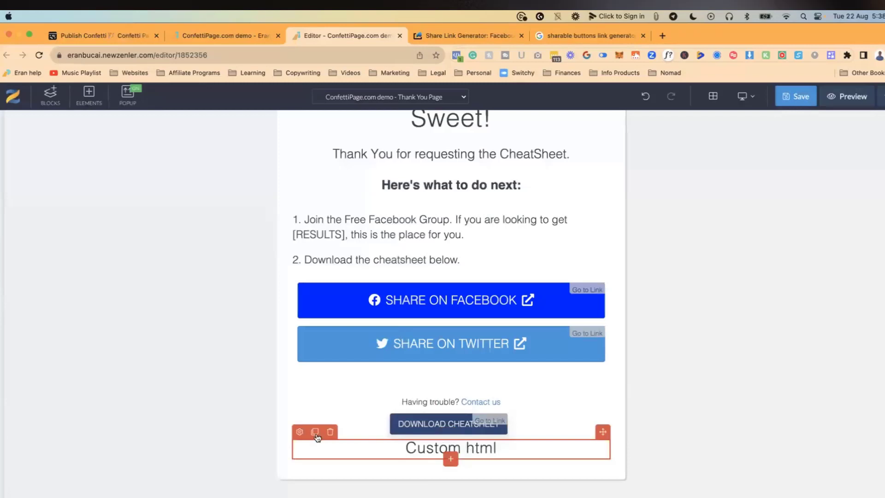
pyautogui.click(300, 433)
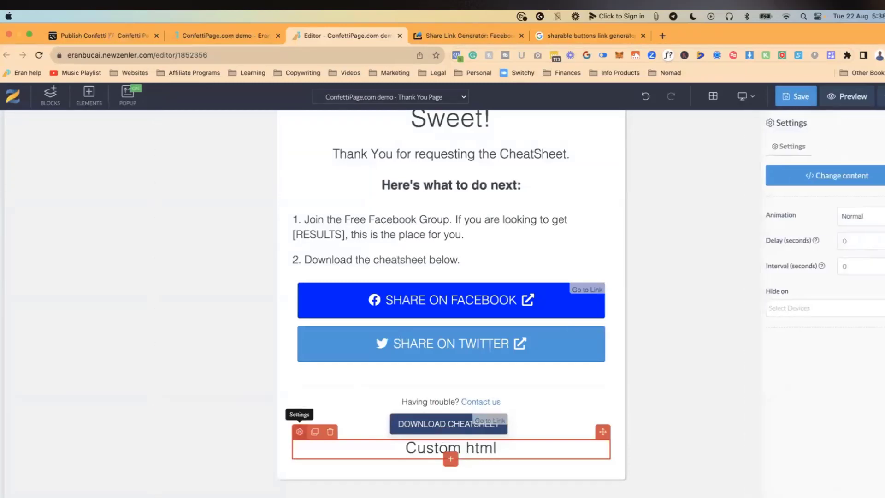
pyautogui.click(822, 177)
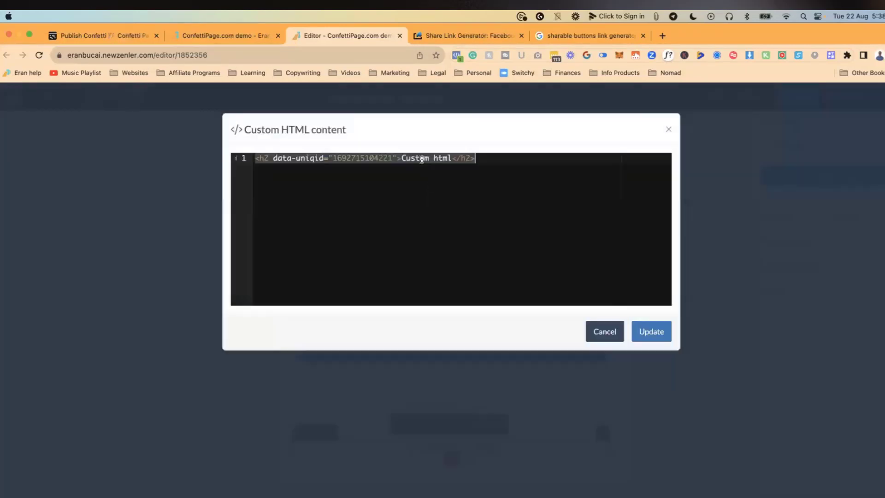
pyautogui.press('BackSpace')
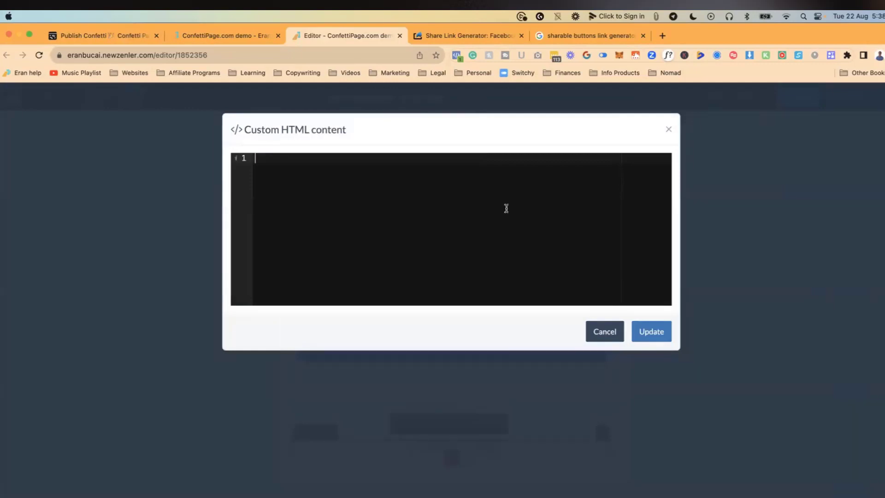
pyautogui.press('super+v')
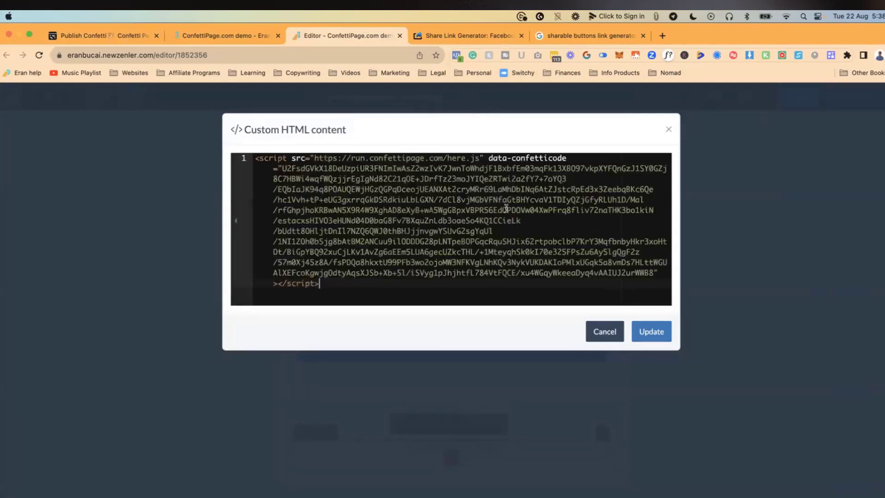
pyautogui.click(658, 334)
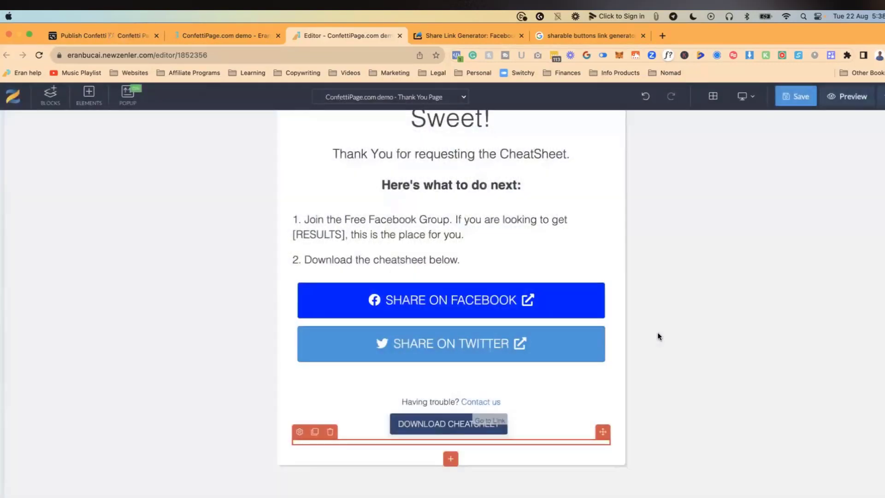
# - Save the Thank You page and preview it with the confetti animation
pyautogui.click(795, 101)
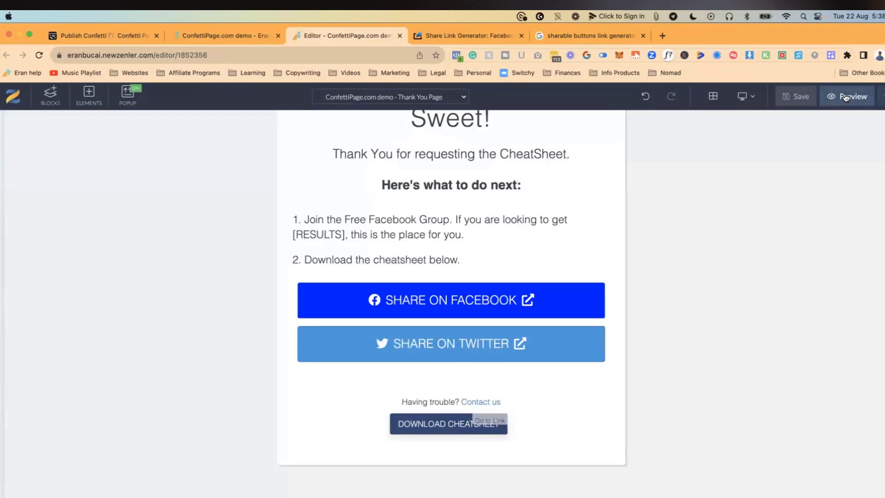
pyautogui.click(846, 97)
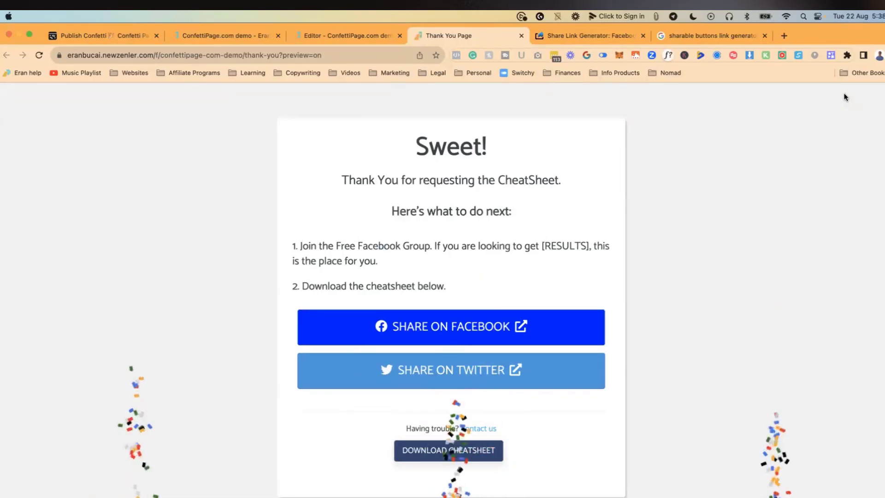
# - Duplicate the Thank You page's confetti from My Confetties, keep its page URL and continue to the color choice
pyautogui.click(111, 34)
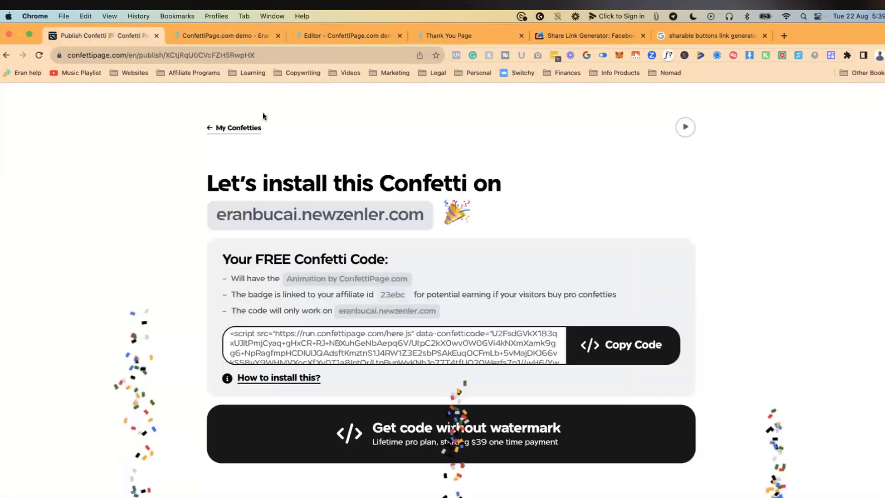
pyautogui.click(242, 128)
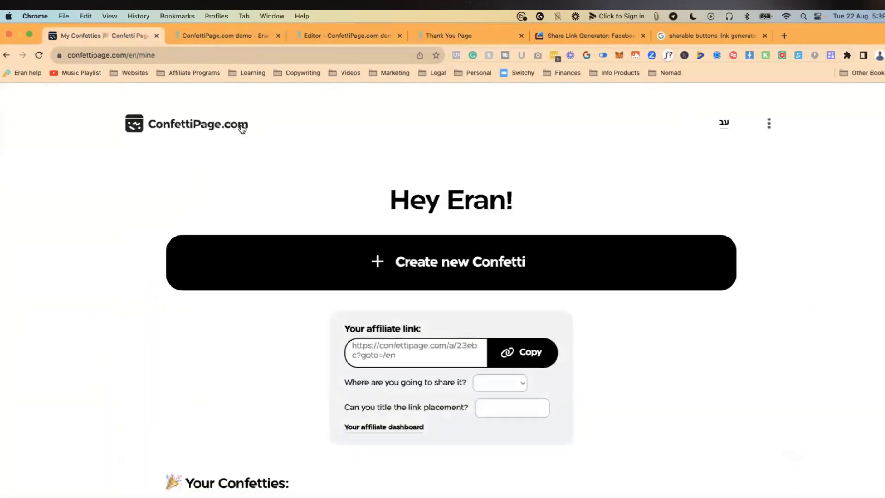
pyautogui.scroll(-5, 653, 392)
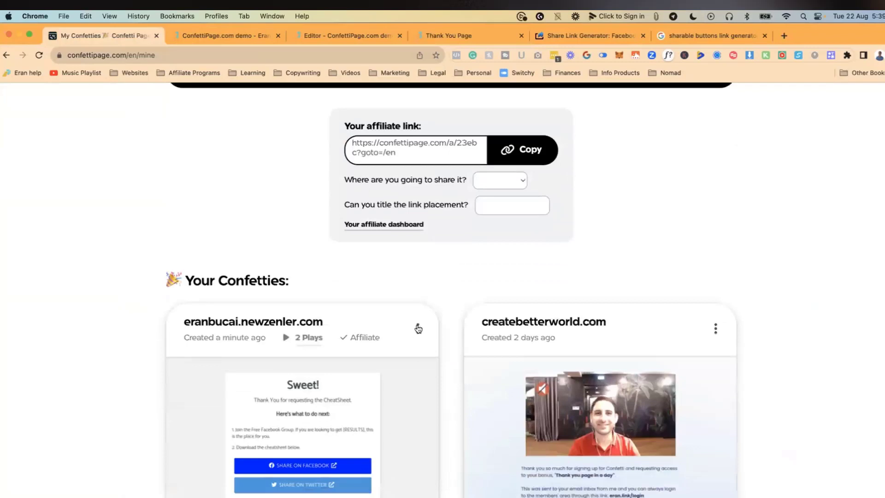
pyautogui.click(418, 329)
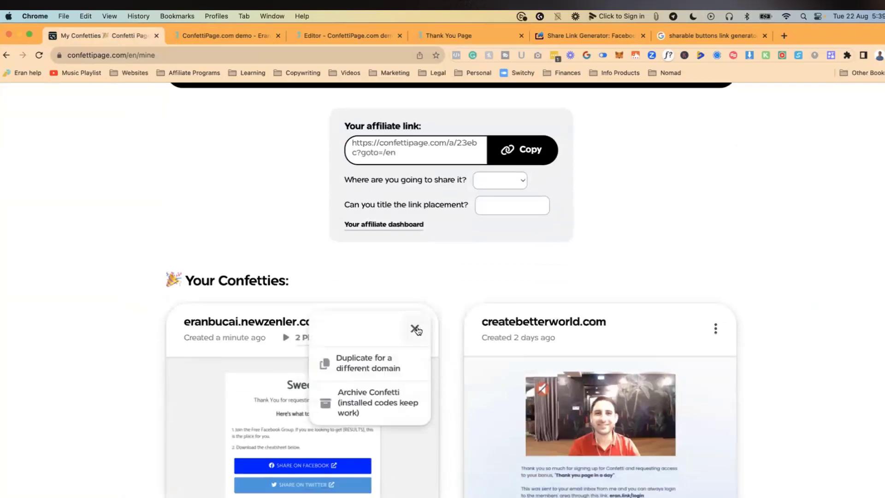
pyautogui.click(386, 363)
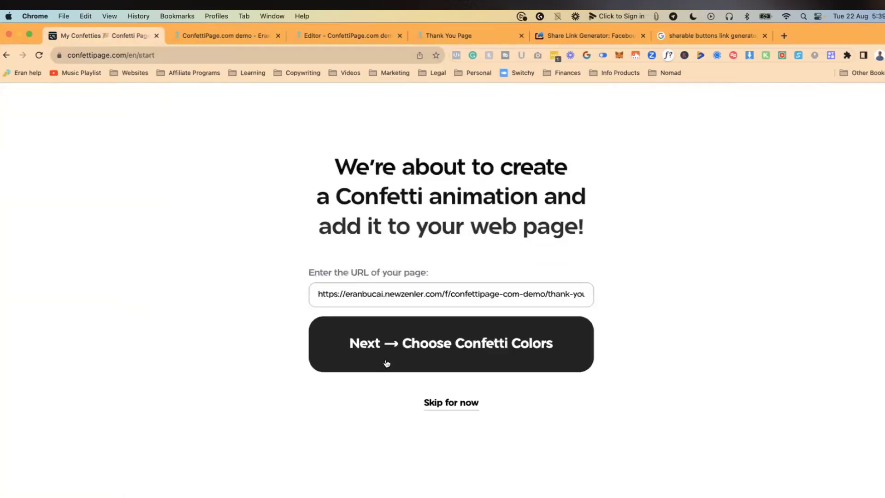
pyautogui.click(466, 359)
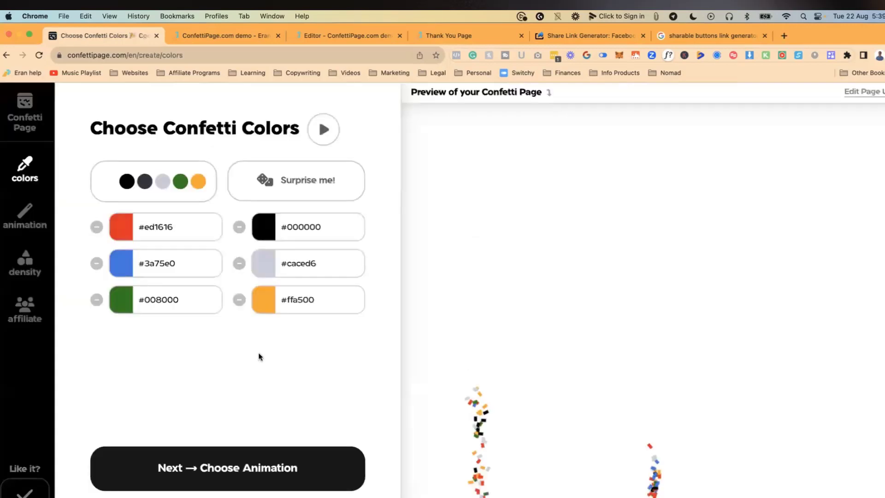
# - Keep the confetti colors, try the Fireworks style, and choose Pop with the upper-left, center and lower-right positions
pyautogui.click(291, 469)
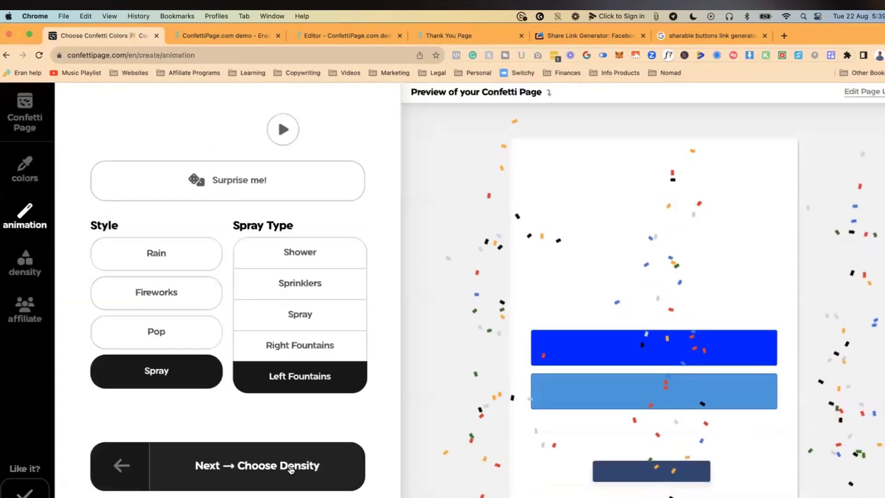
pyautogui.click(186, 298)
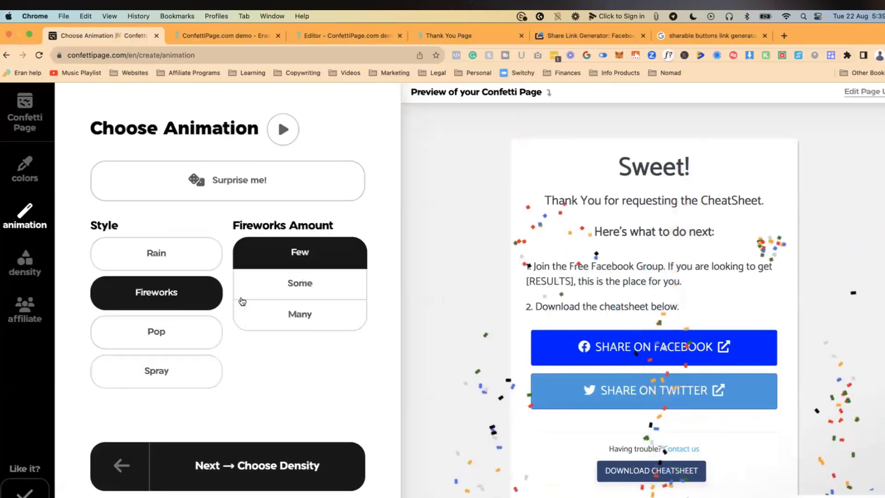
pyautogui.click(179, 330)
pyautogui.click(299, 297)
pyautogui.click(352, 328)
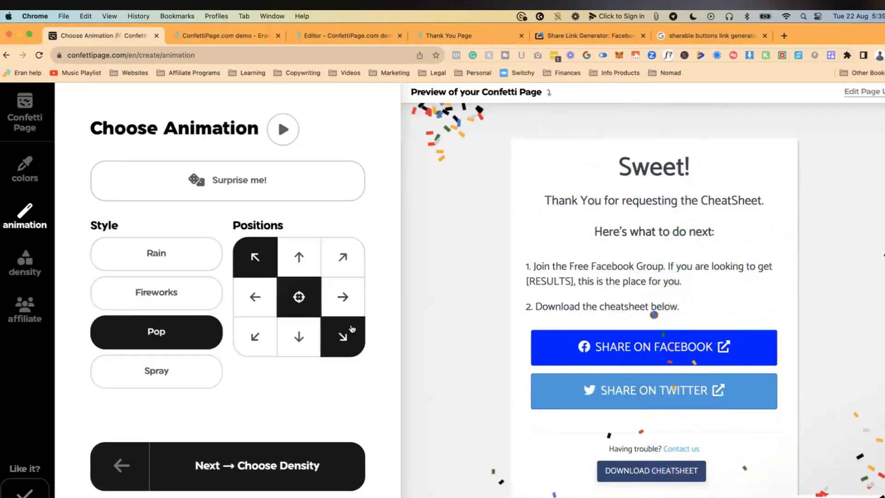
# - Raise the confetti density to just above the middle and continue past the affiliate link to publishing
pyautogui.click(266, 468)
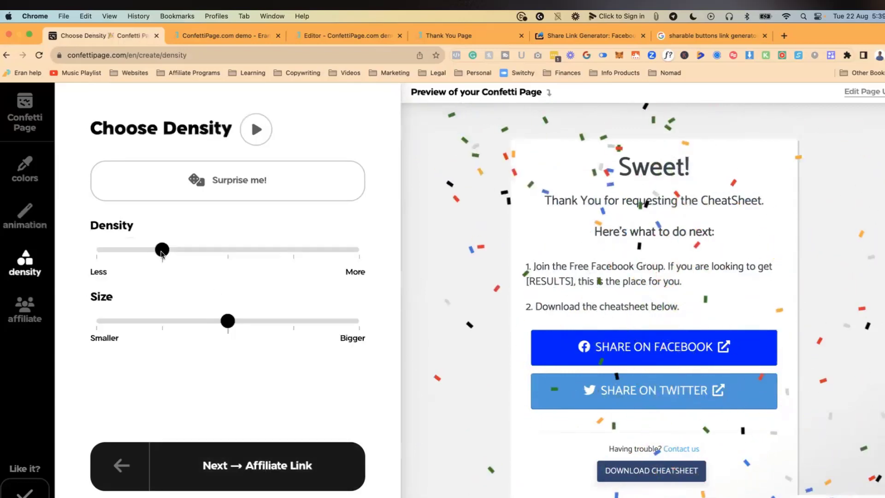
pyautogui.click(236, 249)
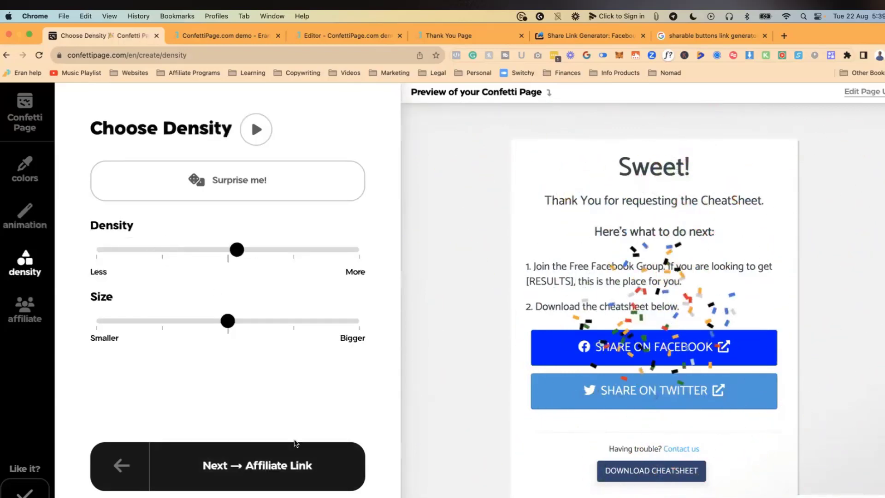
pyautogui.click(286, 468)
pyautogui.click(286, 467)
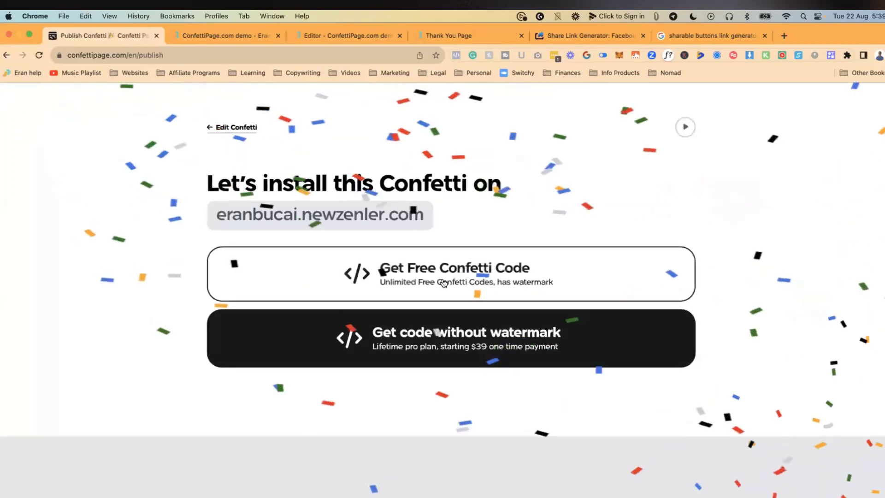
# - Request the free code for the Pop confetti, accept all its conditions, and reveal and copy the code
pyautogui.click(443, 283)
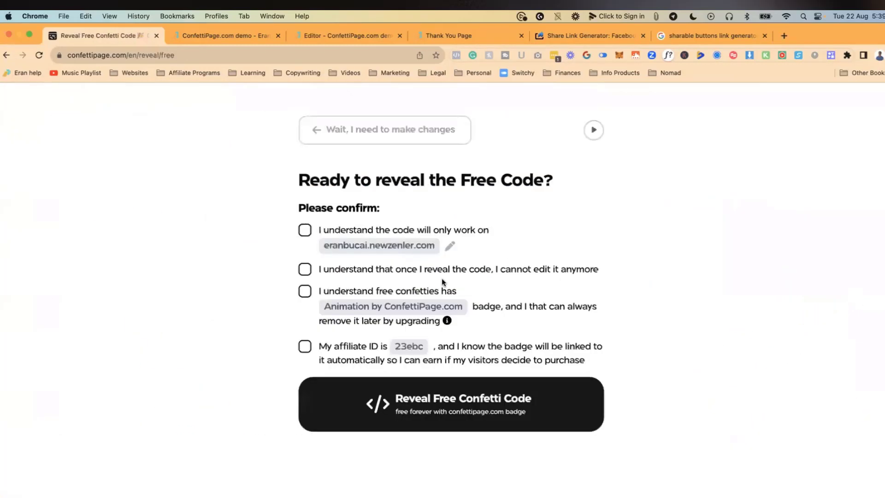
pyautogui.click(305, 230)
pyautogui.click(305, 346)
pyautogui.click(304, 269)
pyautogui.click(413, 394)
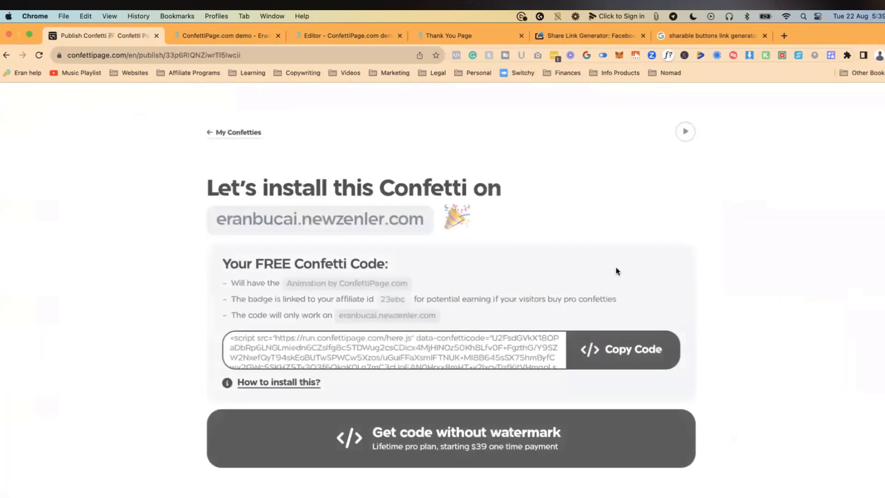
pyautogui.click(636, 344)
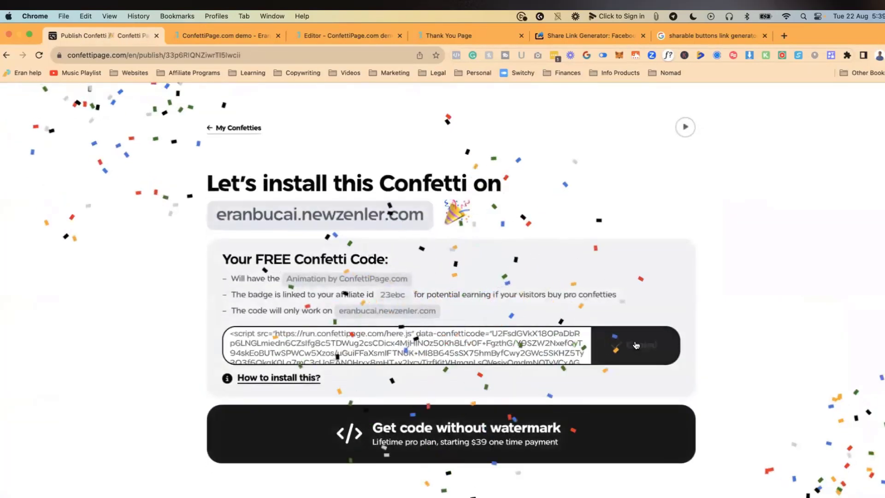
# - In the Thank You page's editor, replace the Custom HTML element's script with the newly copied confetti code and update it
pyautogui.click(223, 36)
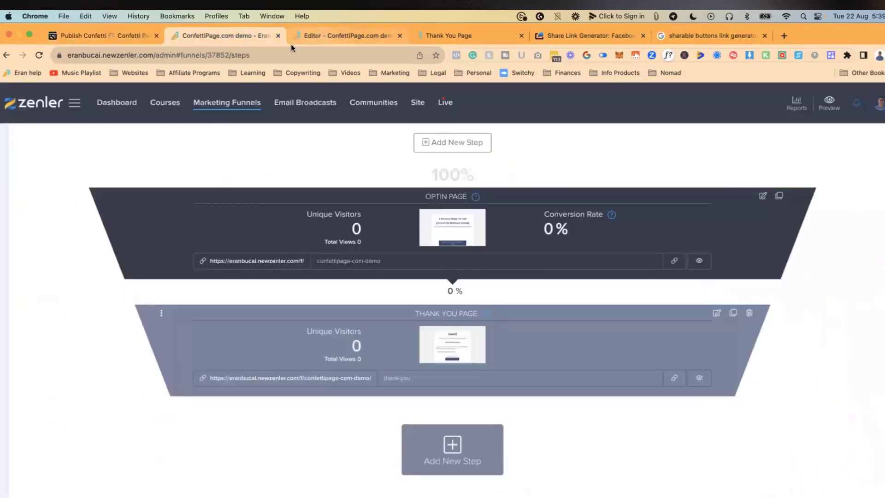
pyautogui.click(316, 35)
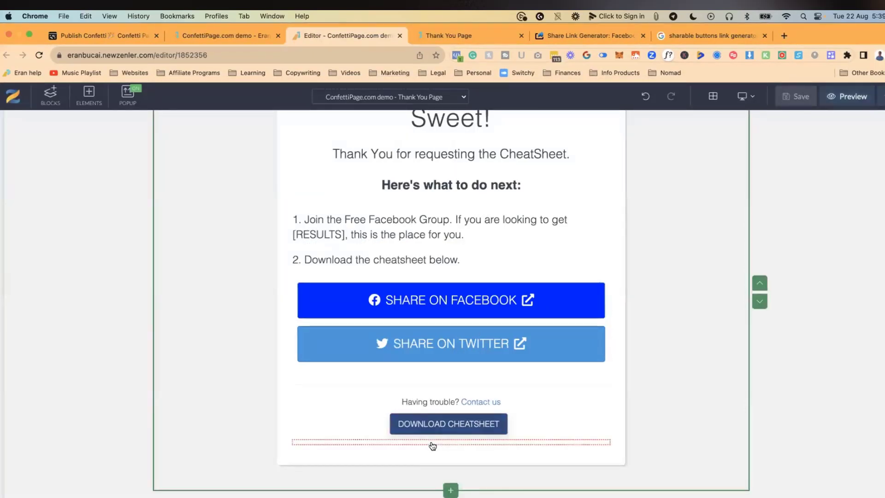
pyautogui.click(299, 431)
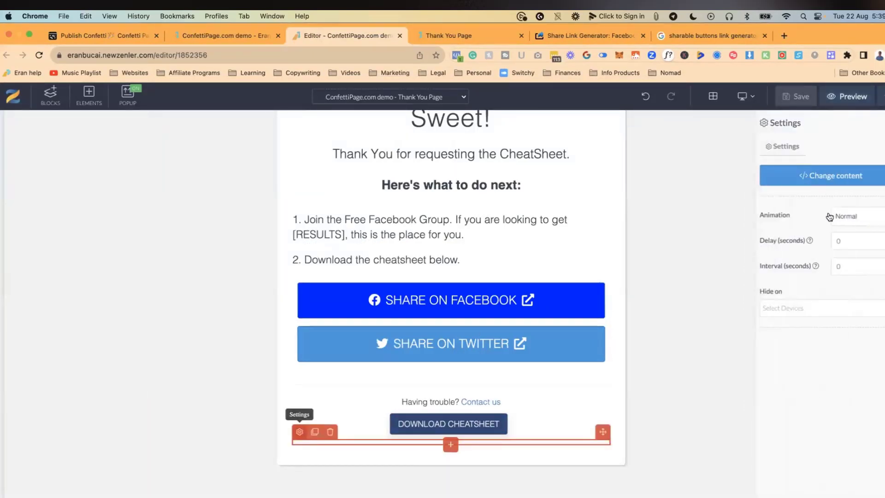
pyautogui.click(828, 173)
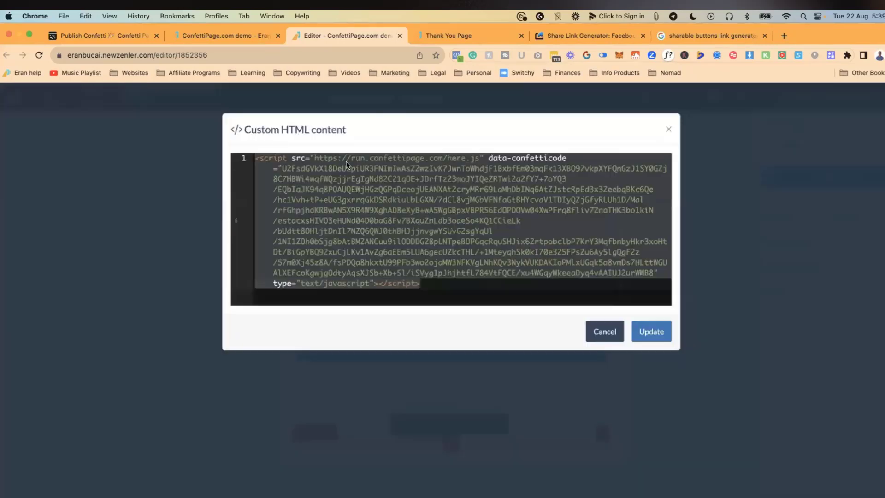
pyautogui.click(446, 288)
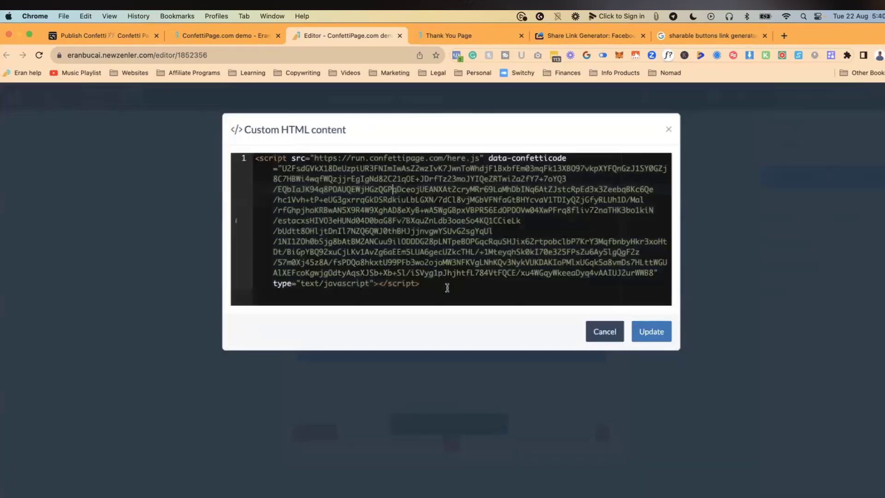
pyautogui.press('super+a')
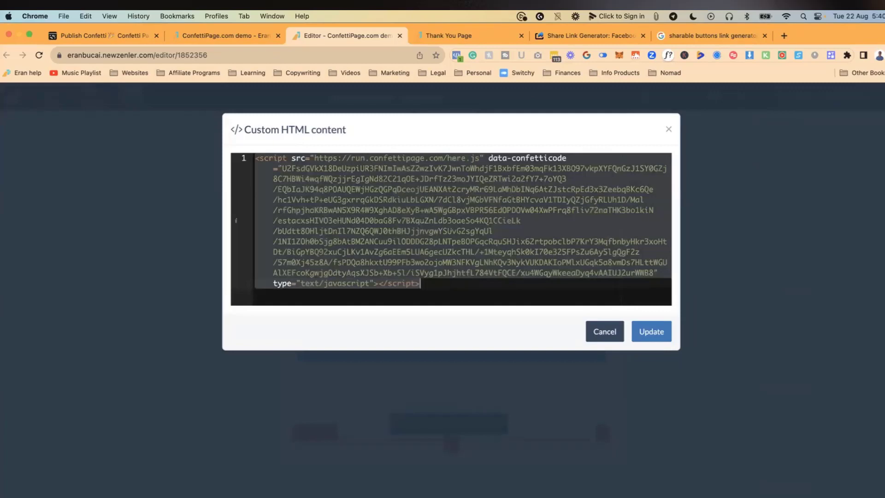
pyautogui.press('super+v')
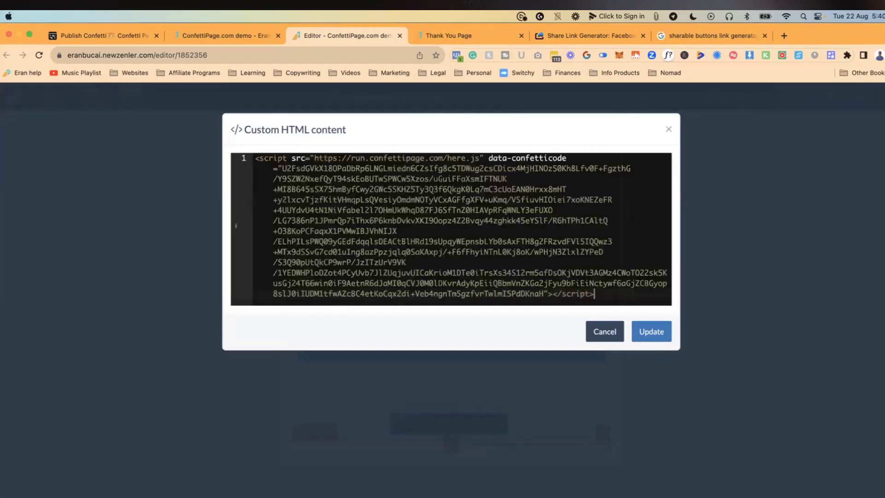
pyautogui.click(656, 340)
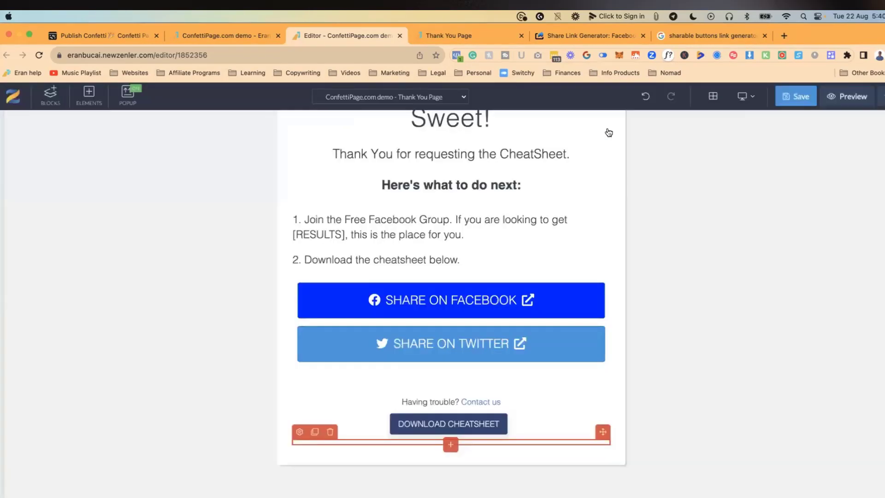
# - Save the Thank You page, preview it with the Pop confetti, and reload the preview to replay the animation
pyautogui.click(793, 95)
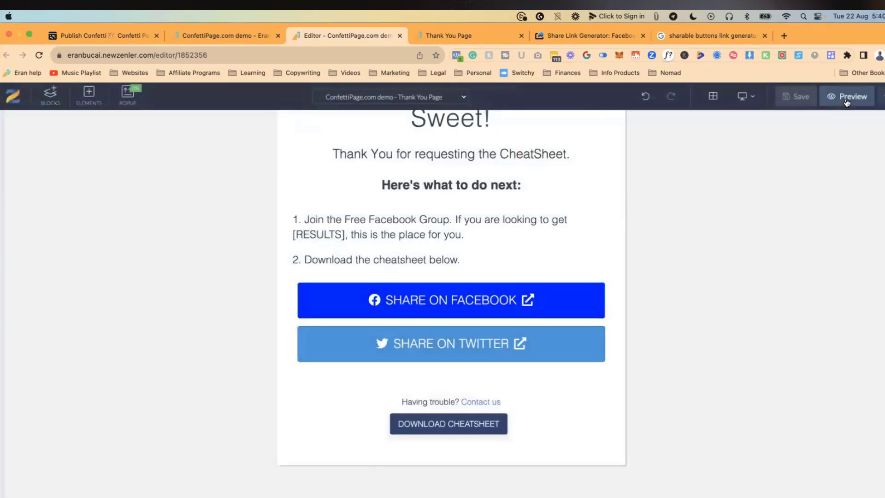
pyautogui.click(845, 101)
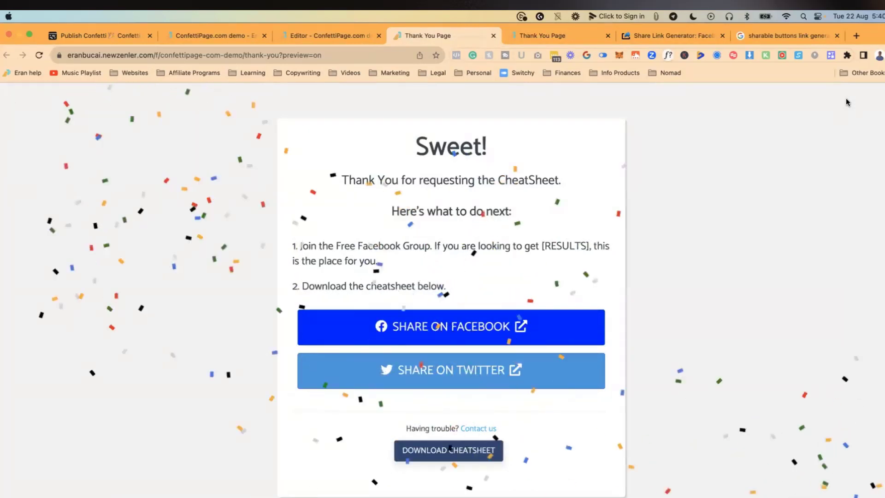
pyautogui.press('super+r')
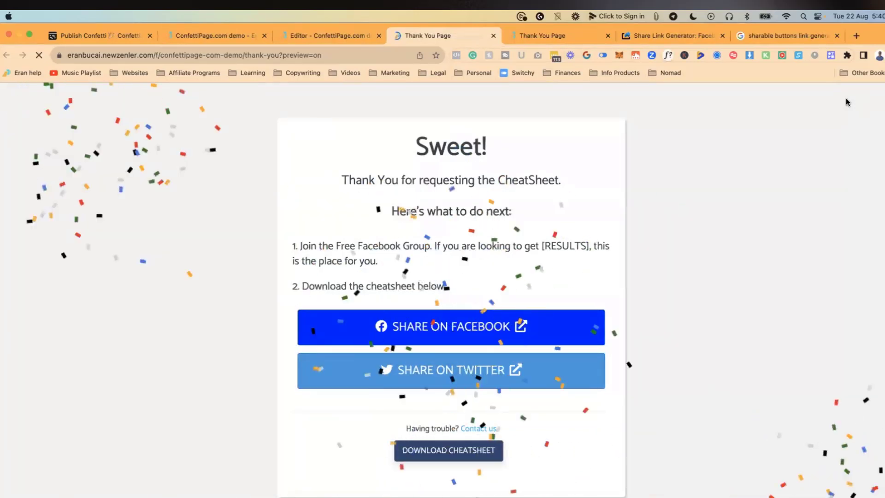
# - Return to ConfettiPage.com's home page and review the free and Pro Confetti Codes plans on the Pricing page
pyautogui.press('super+1')
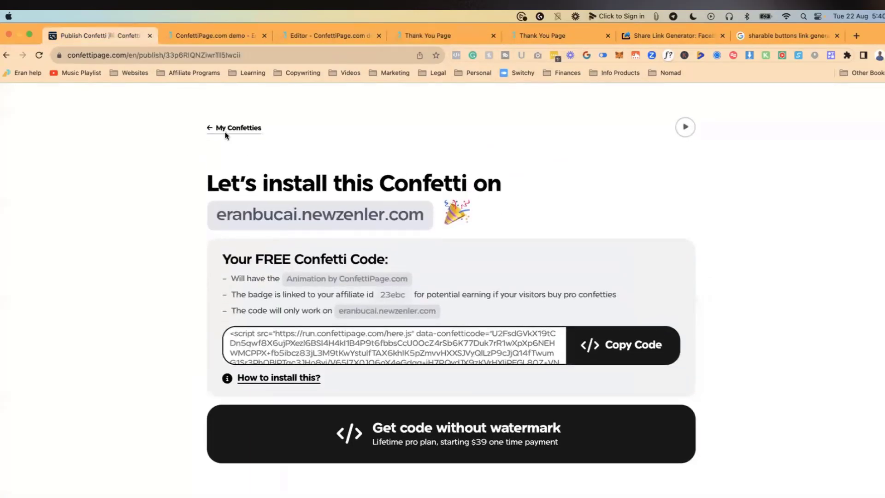
pyautogui.click(210, 129)
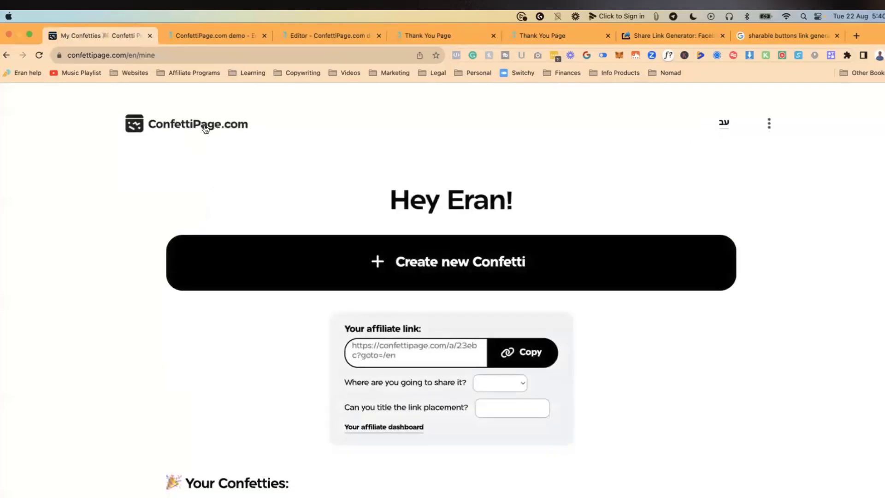
pyautogui.click(206, 128)
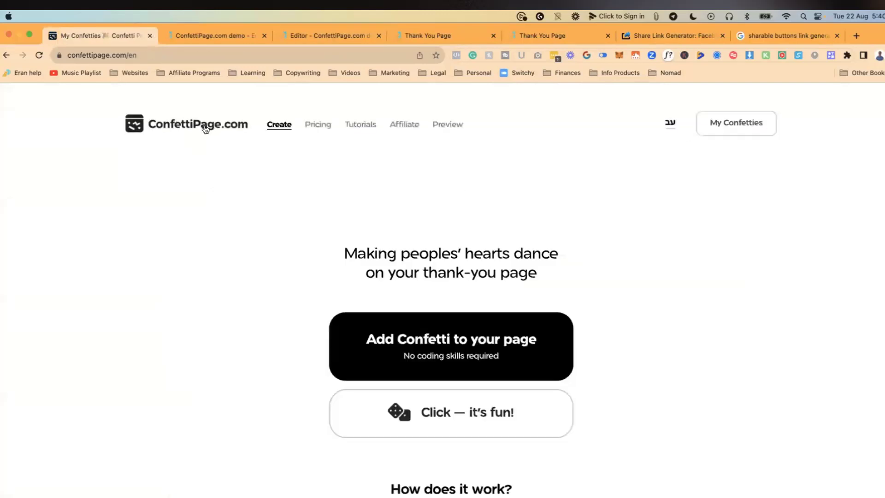
pyautogui.click(328, 126)
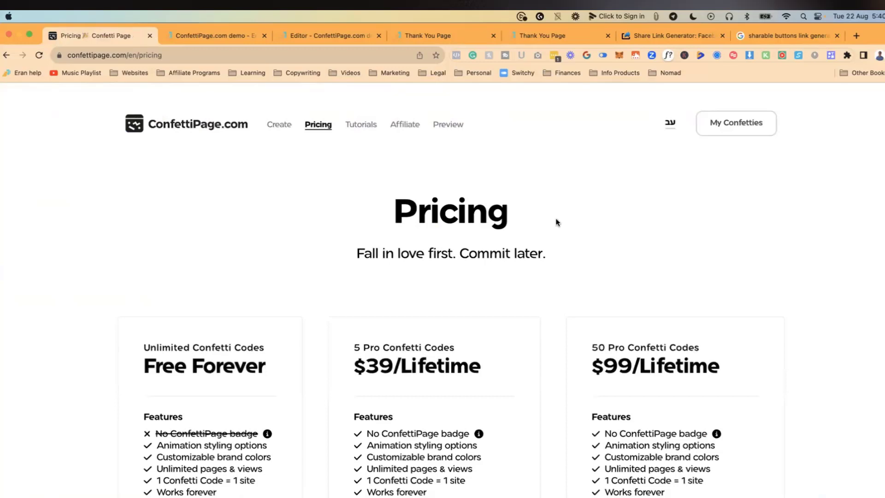
pyautogui.scroll(-4, 556, 223)
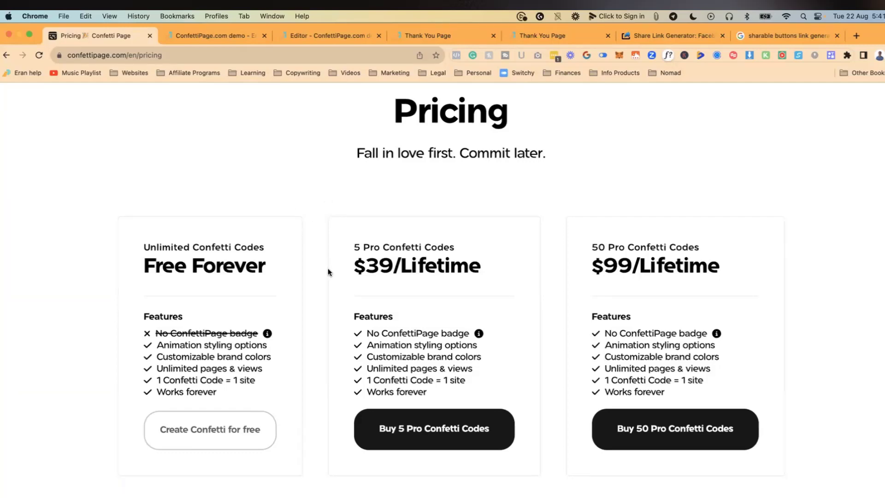
pyautogui.scroll(-15, 327, 270)
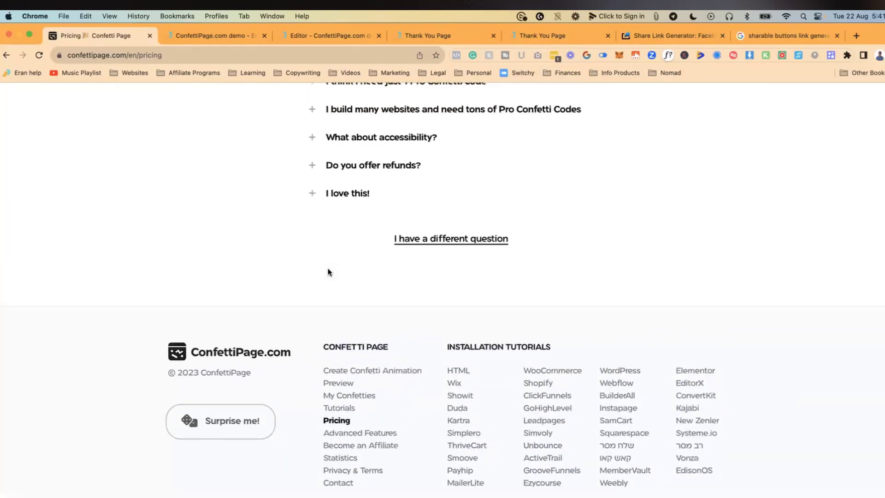
# - Open ConfettiPage's Advanced Features page and read the section on triggering confetti on a button click
pyautogui.click(353, 432)
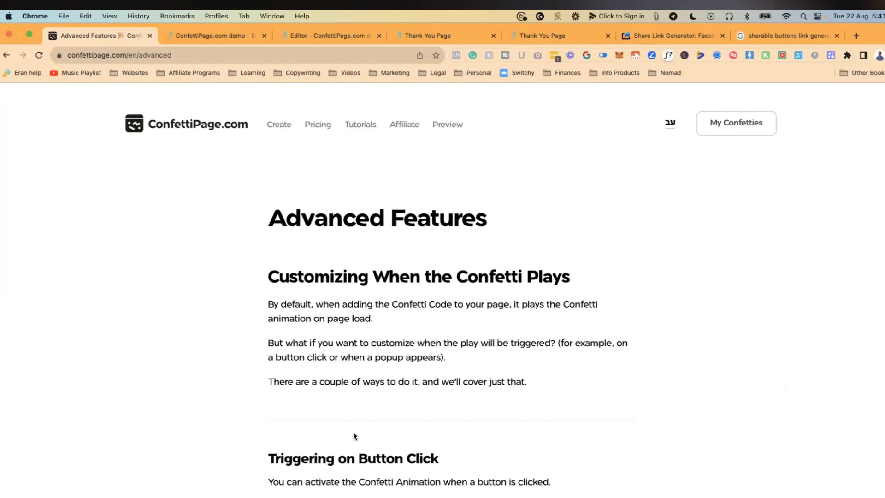
pyautogui.scroll(-7, 353, 436)
pyautogui.scroll(2, 353, 433)
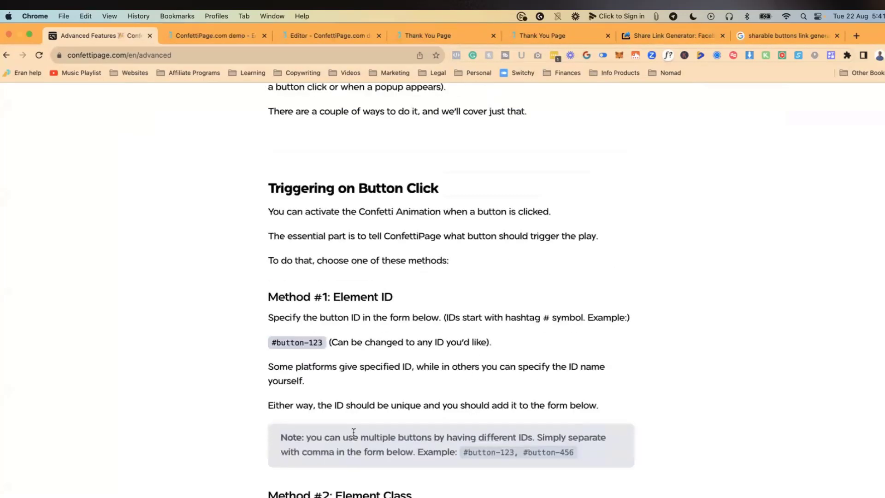
pyautogui.scroll(1, 354, 432)
pyautogui.scroll(1, 352, 432)
pyautogui.scroll(-1, 353, 432)
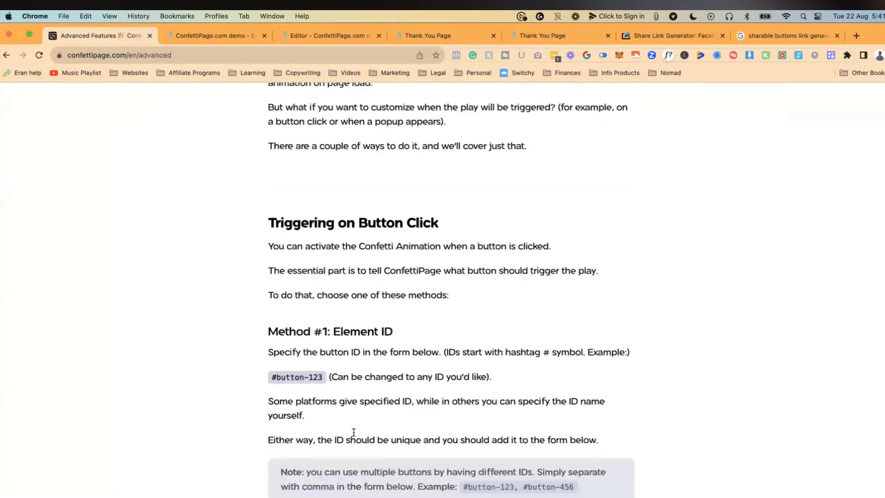
pyautogui.scroll(-1, 353, 432)
# - Switch back to the Thank You page's editor
pyautogui.click(211, 32)
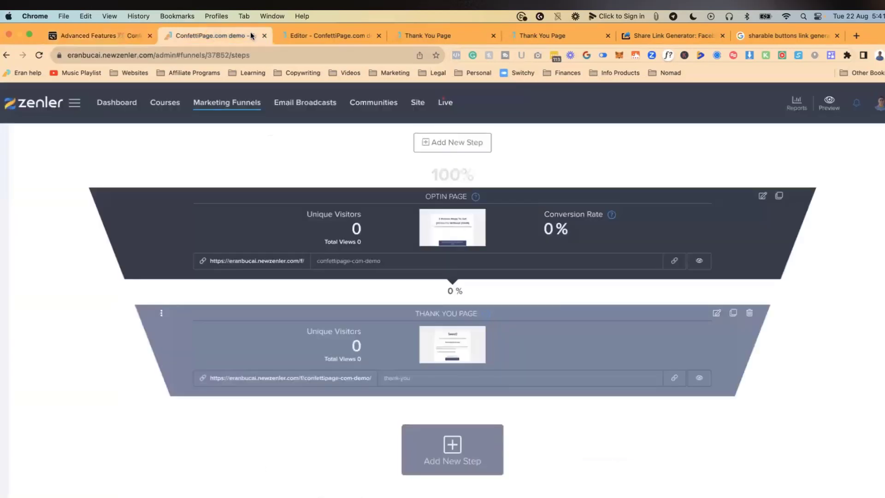
pyautogui.click(318, 35)
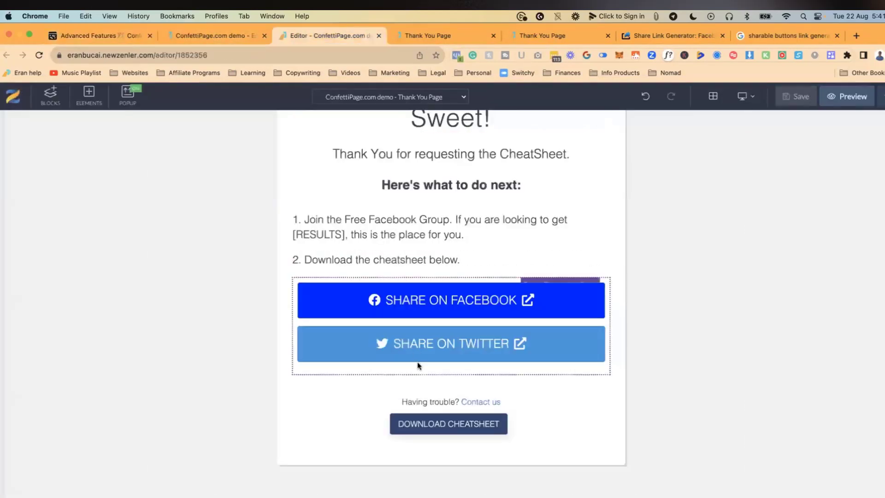